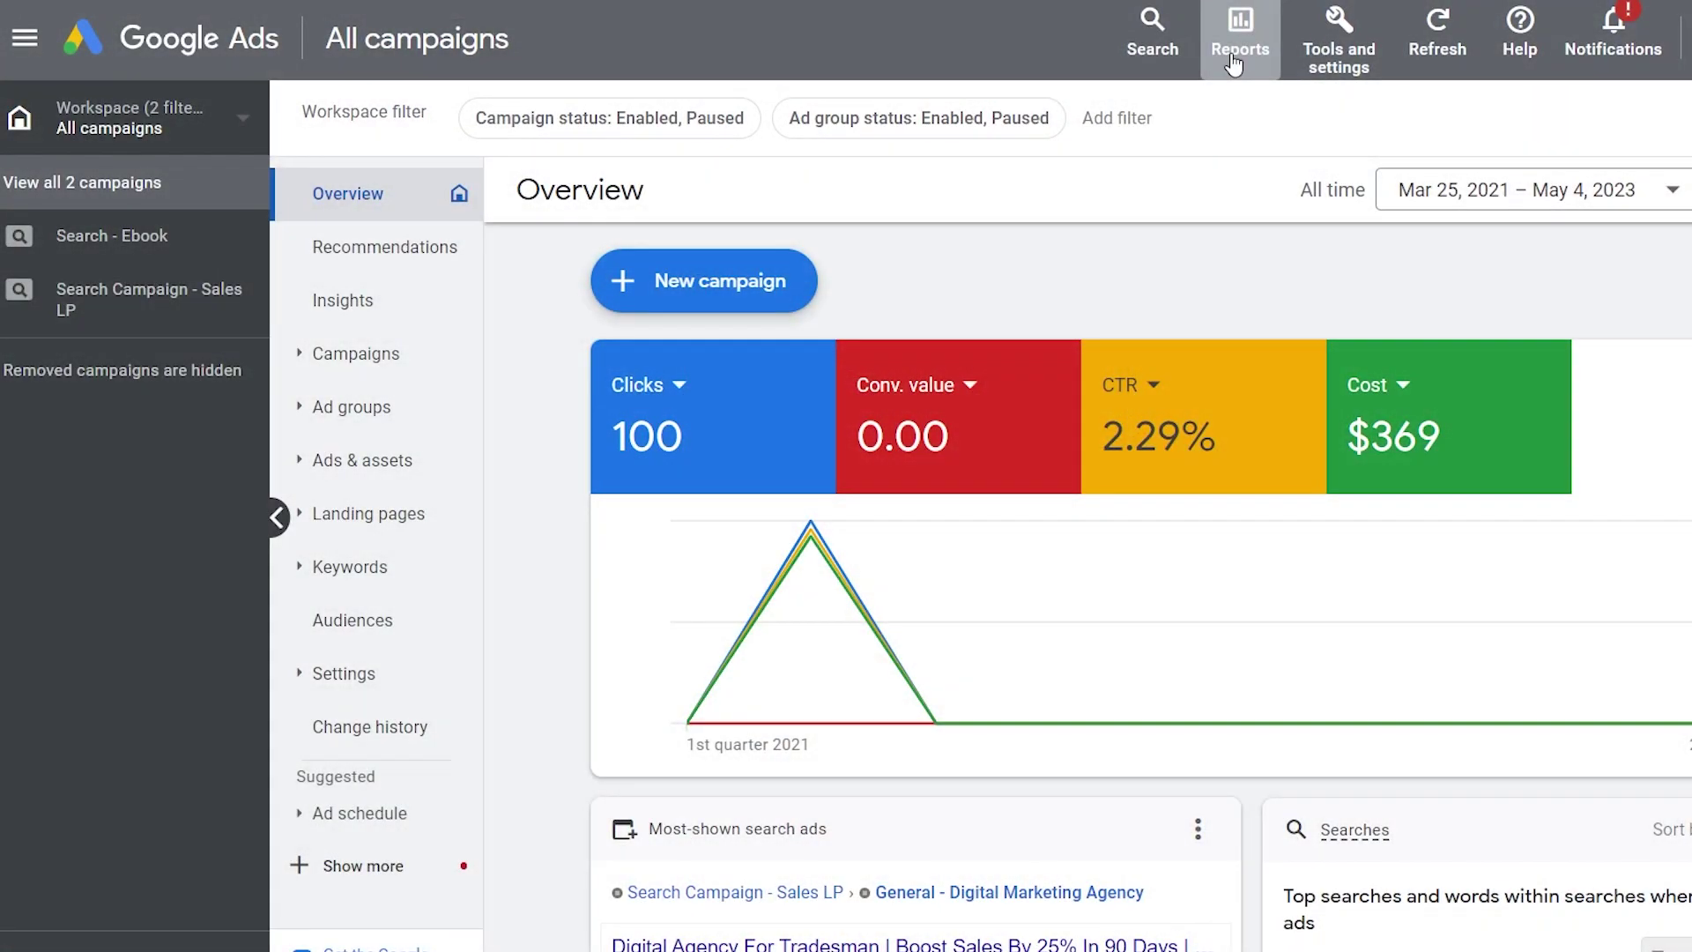
Open the predefined basic Ad report and look through its table of ads.
click(1237, 49)
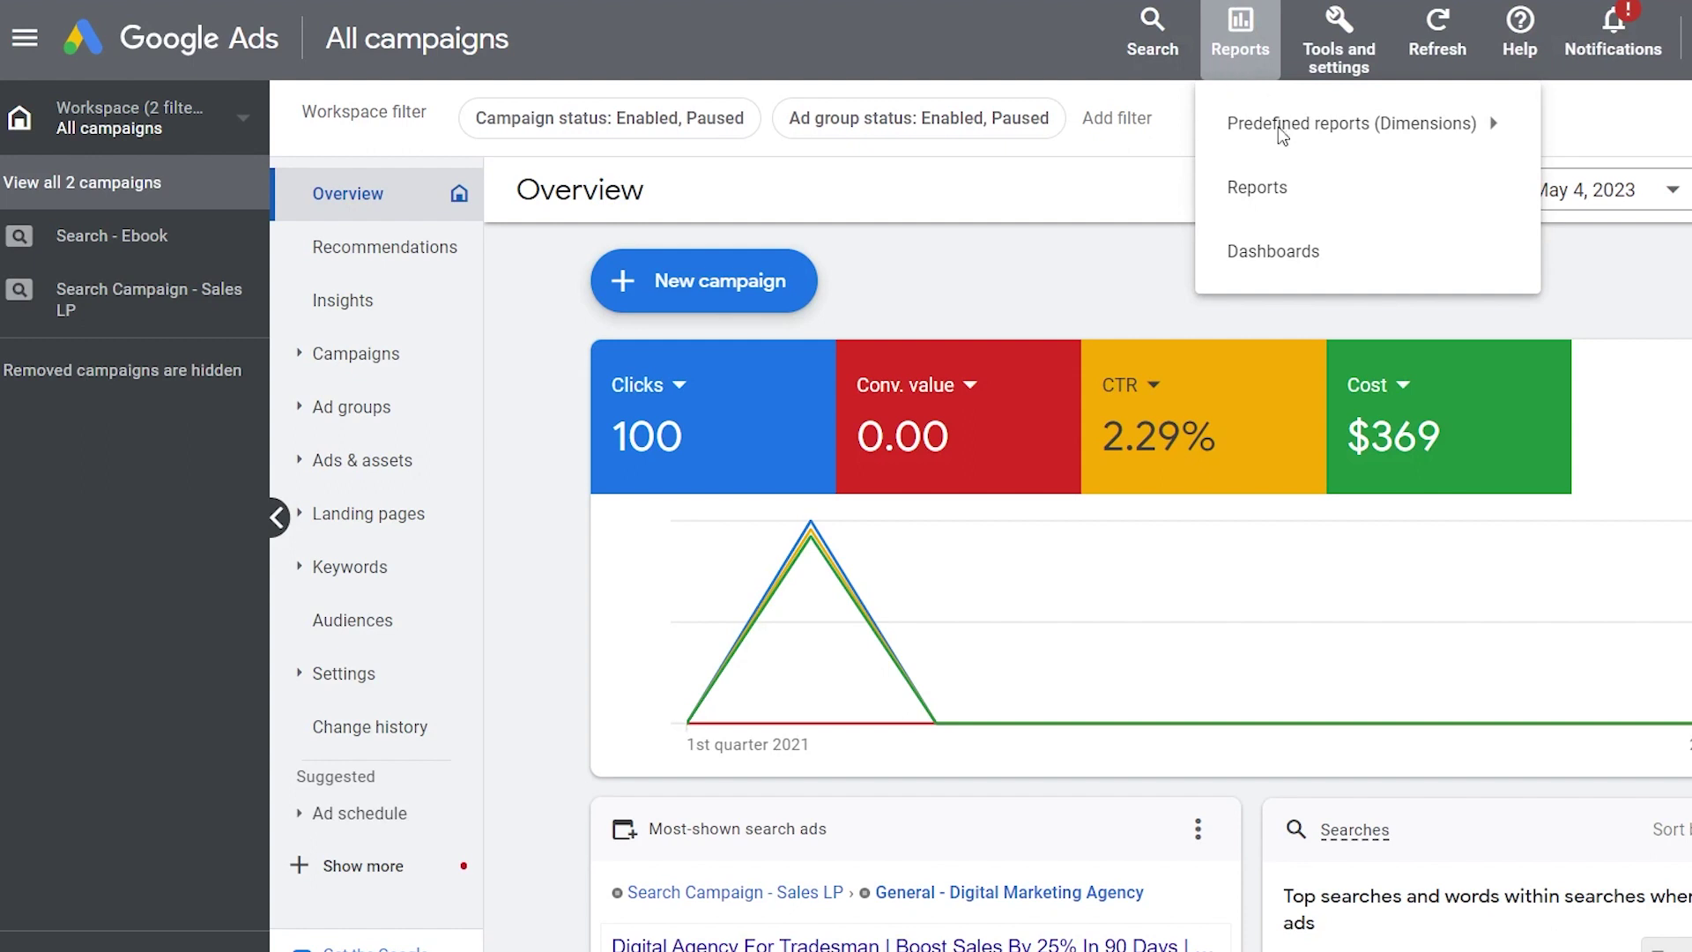
click(1287, 190)
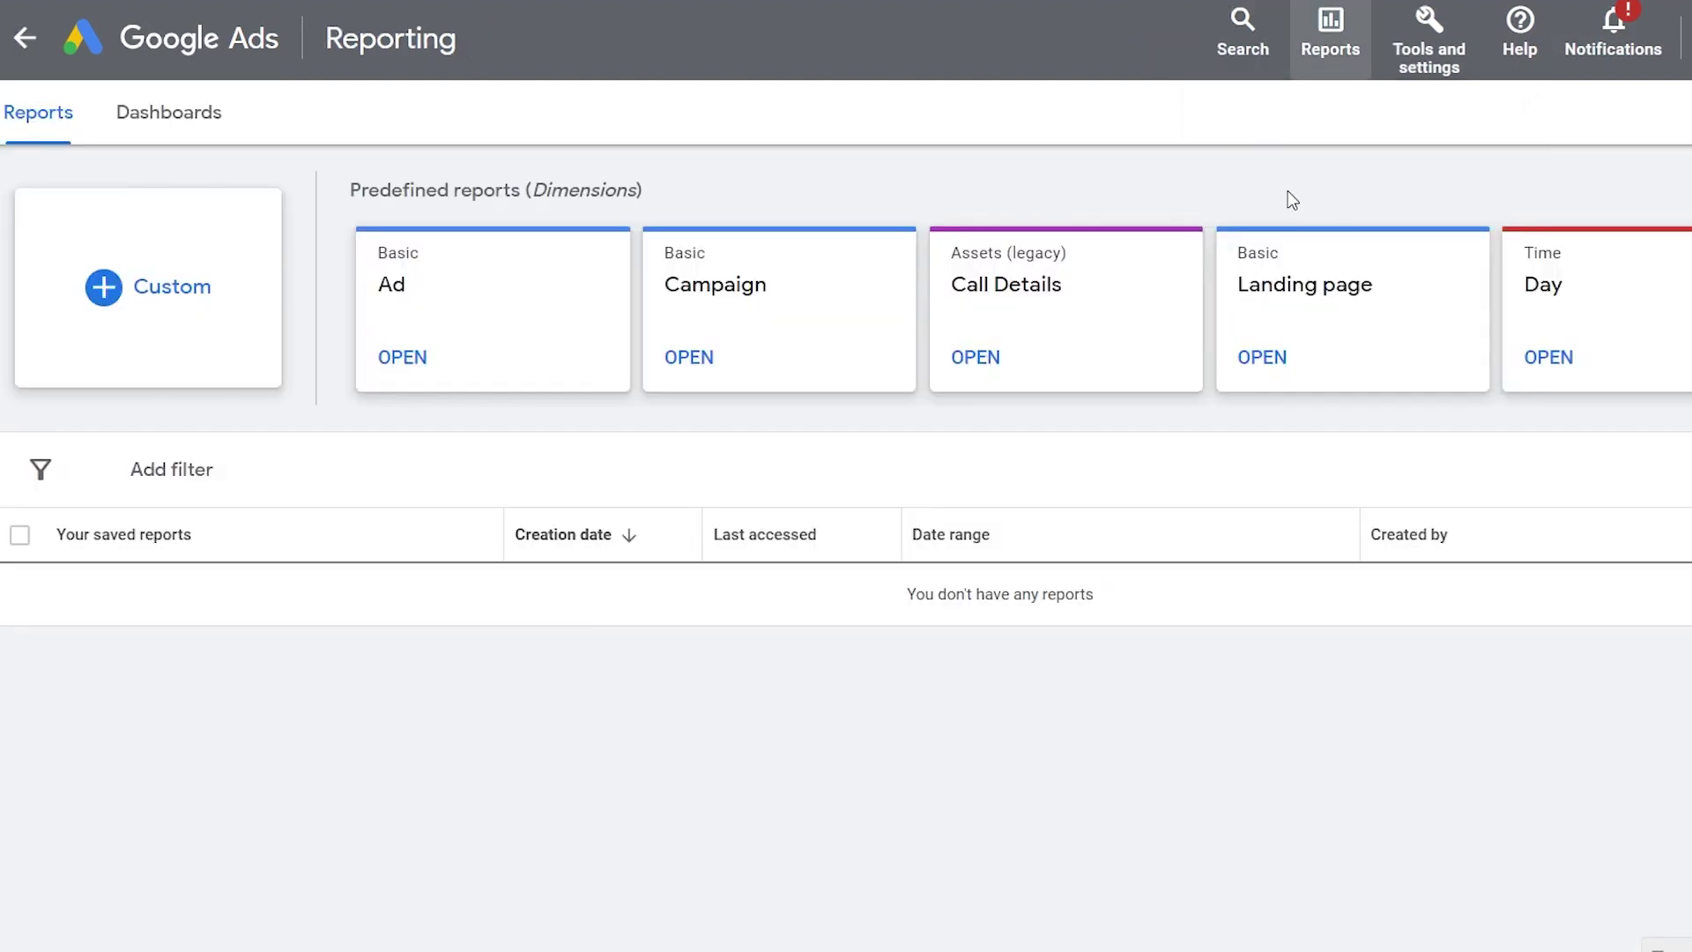
click(398, 358)
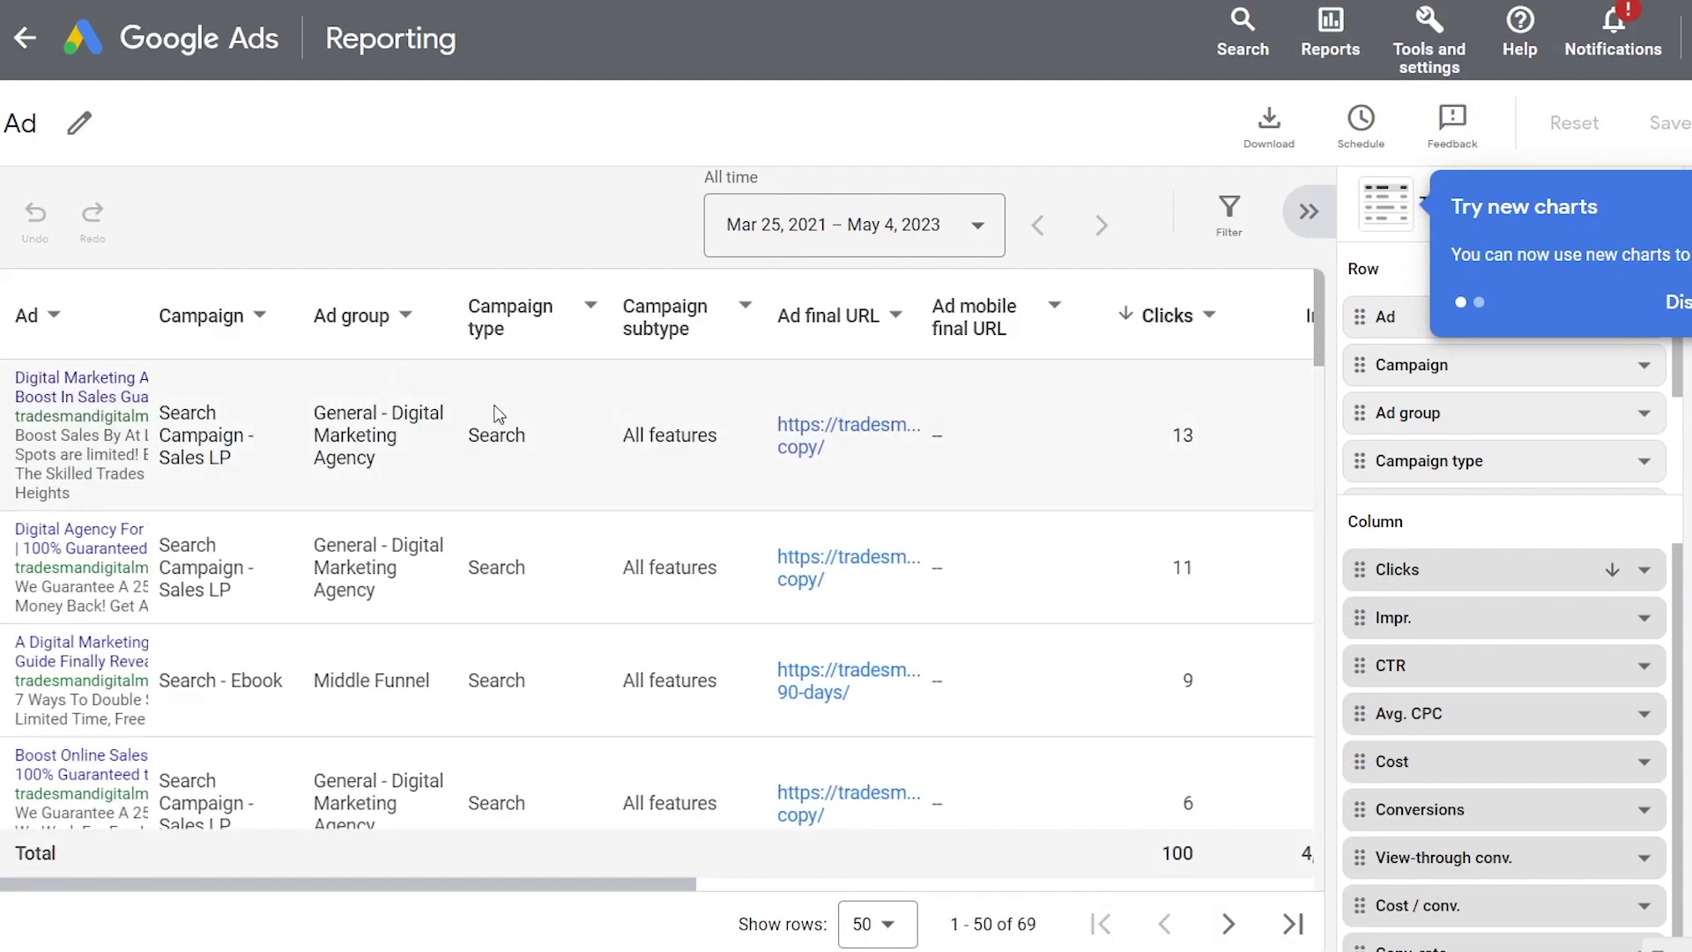
scroll(540, 447, down, 10)
scroll(1000, 457, up, 5)
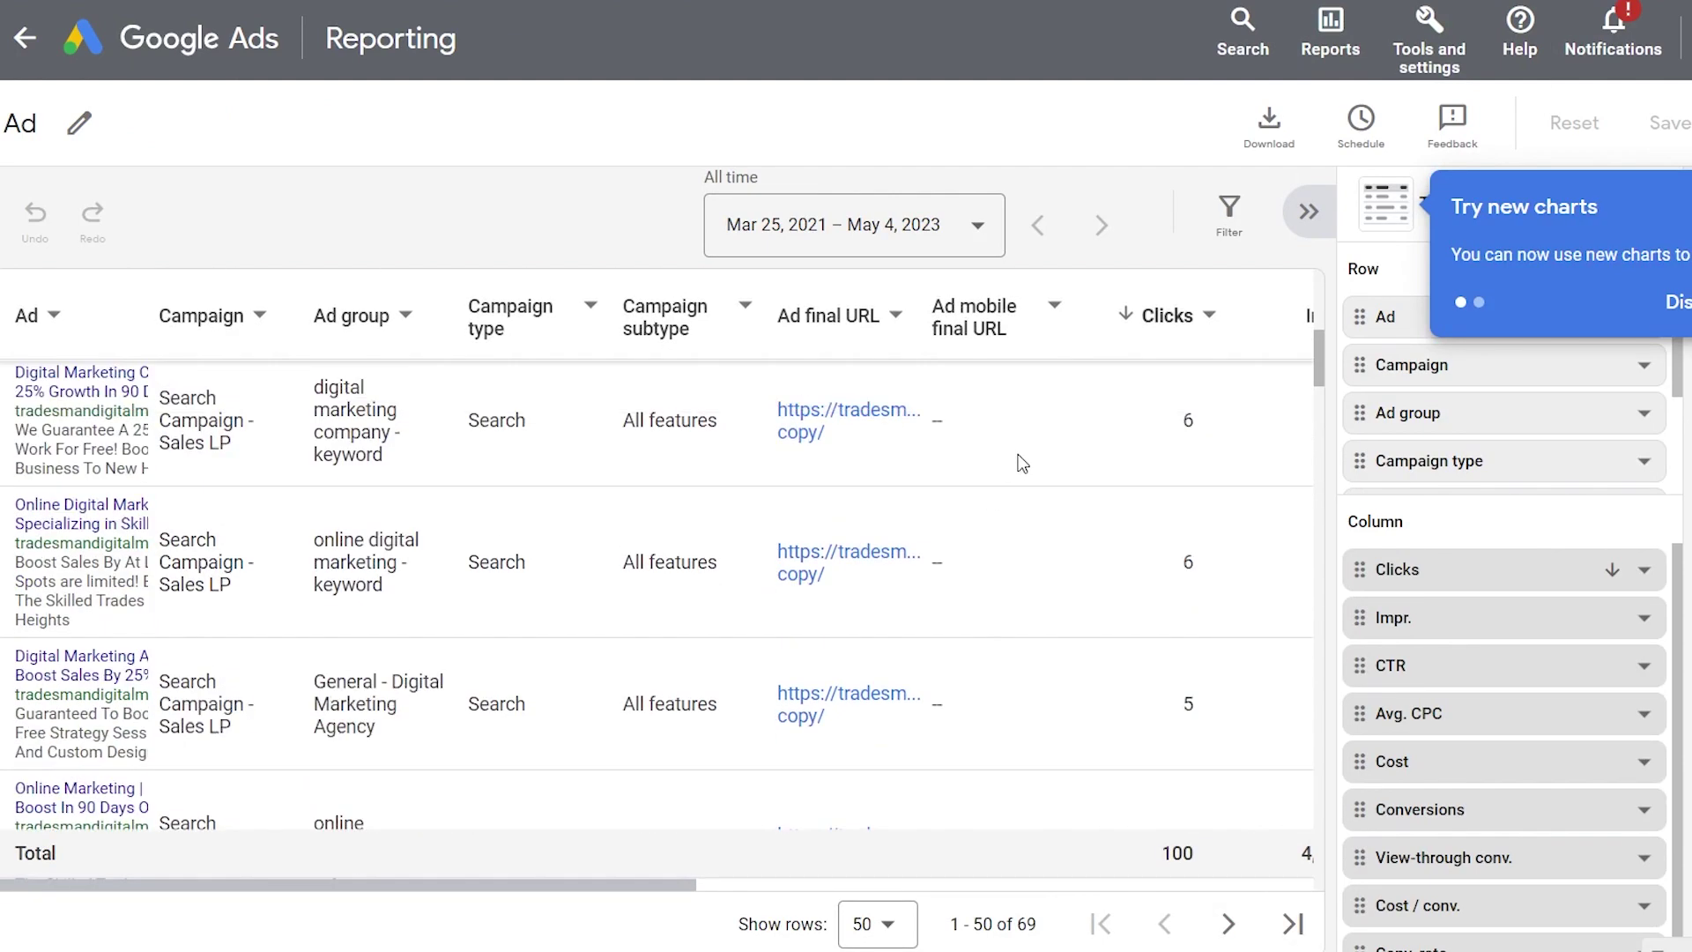
Try to convert the Ad report table to a bar chart by Campaign, Ad group and Campaign type, and undo the conversion.
click(1578, 220)
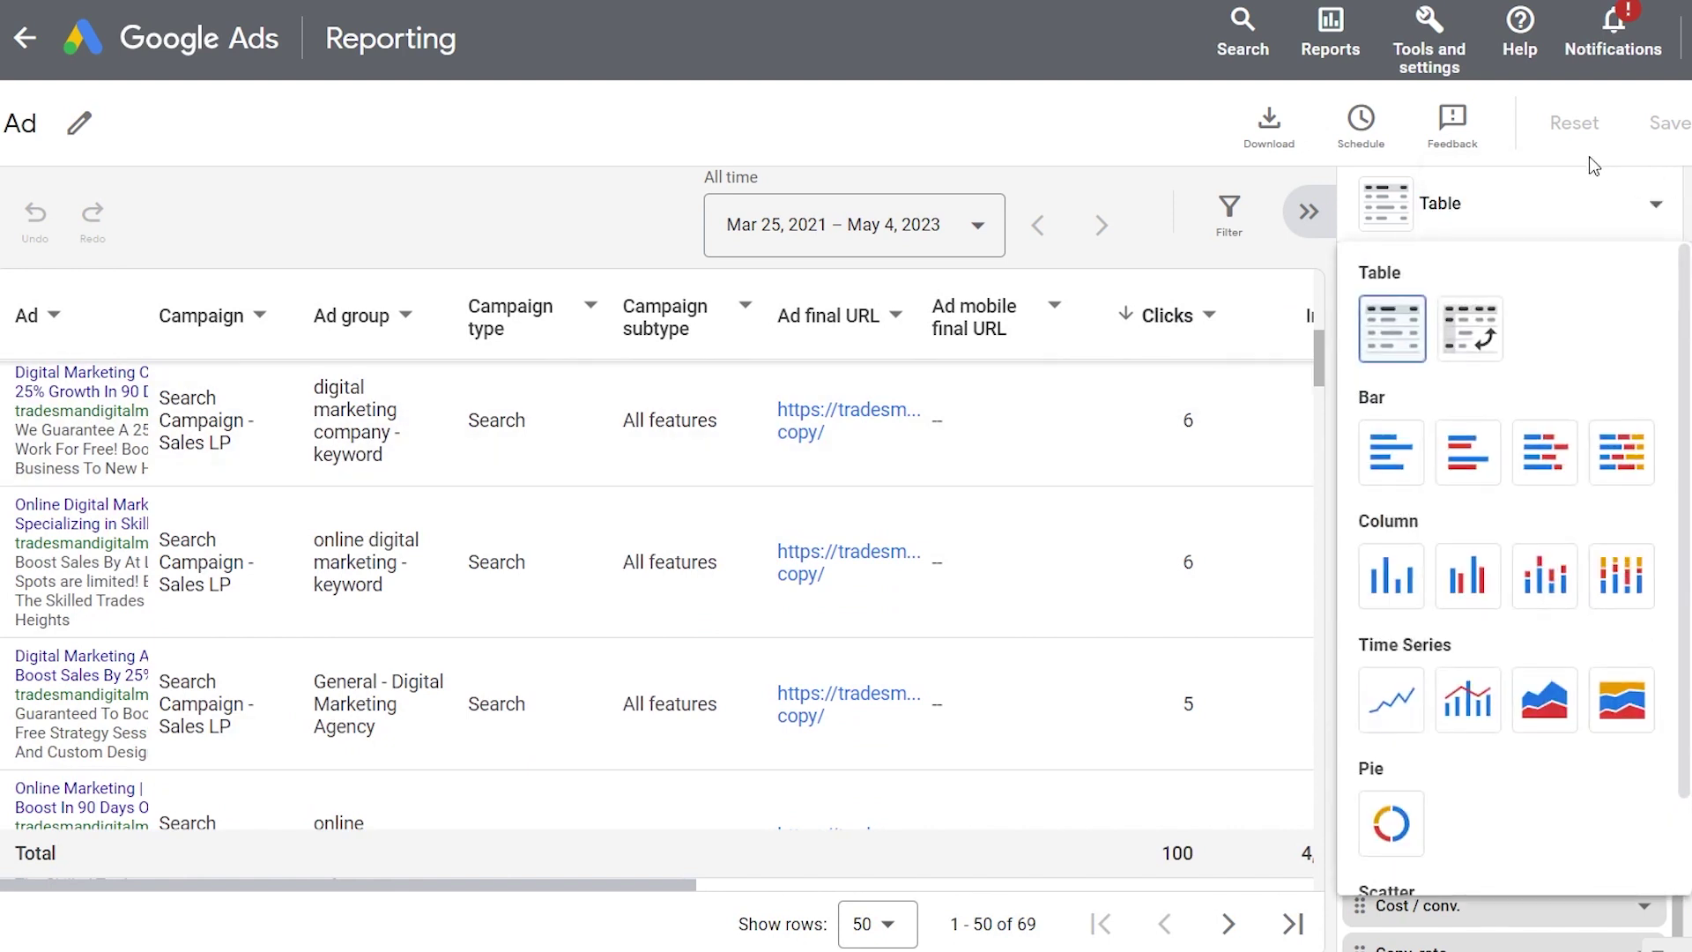
click(1388, 445)
click(682, 330)
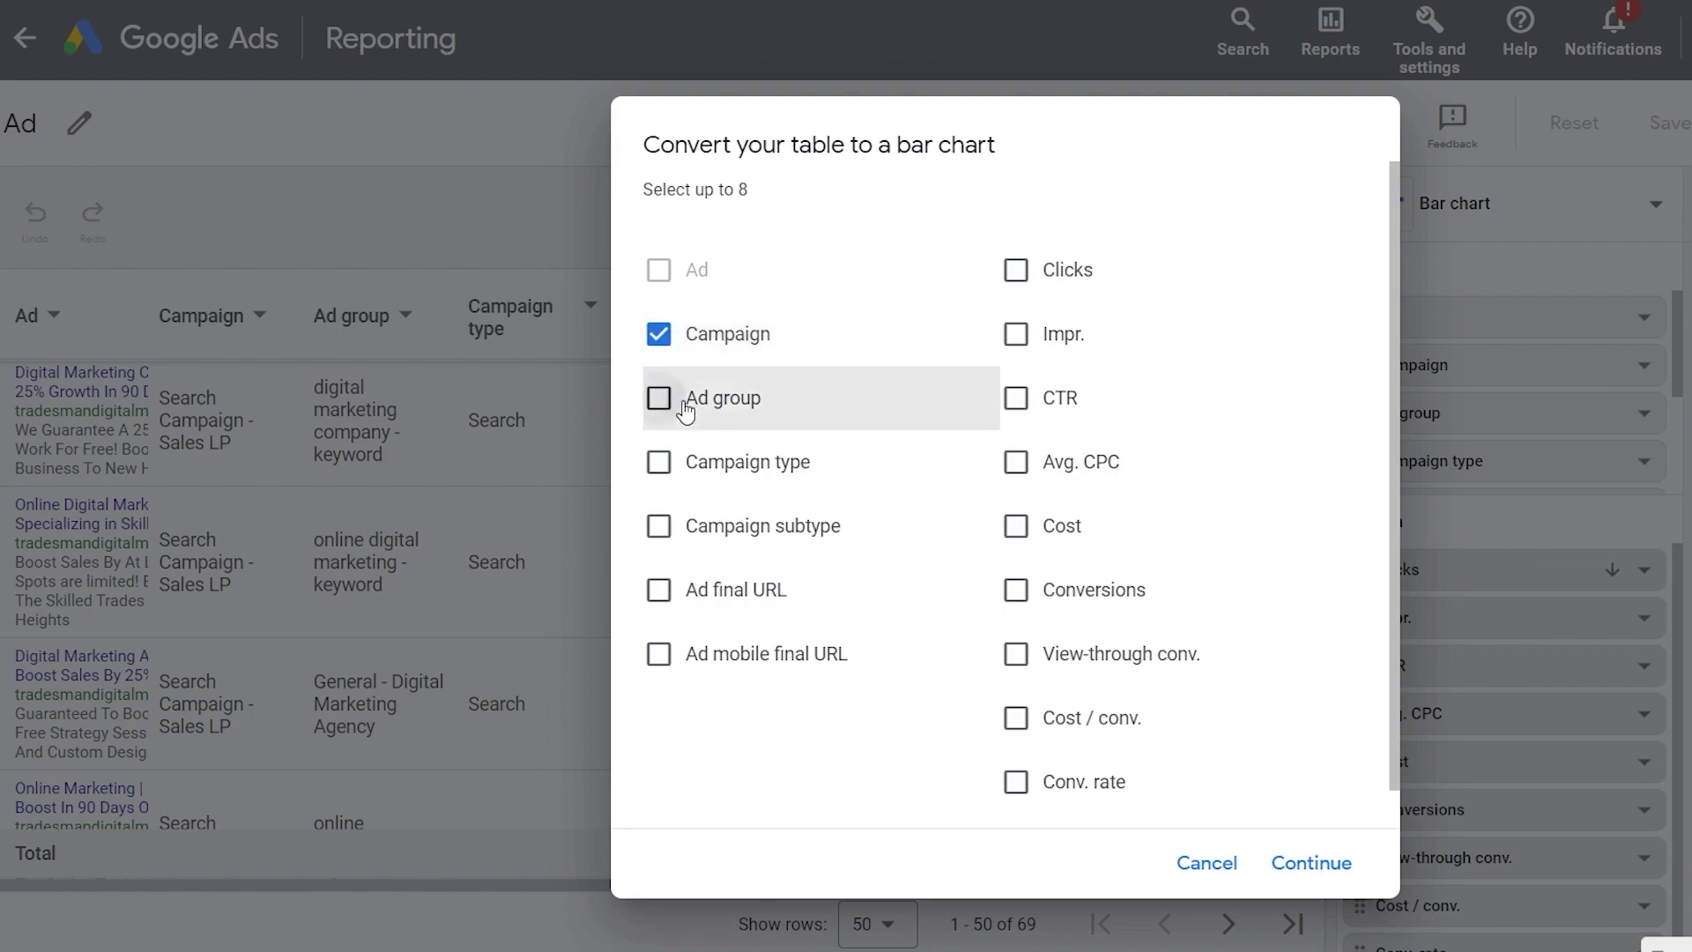
click(694, 484)
click(1299, 862)
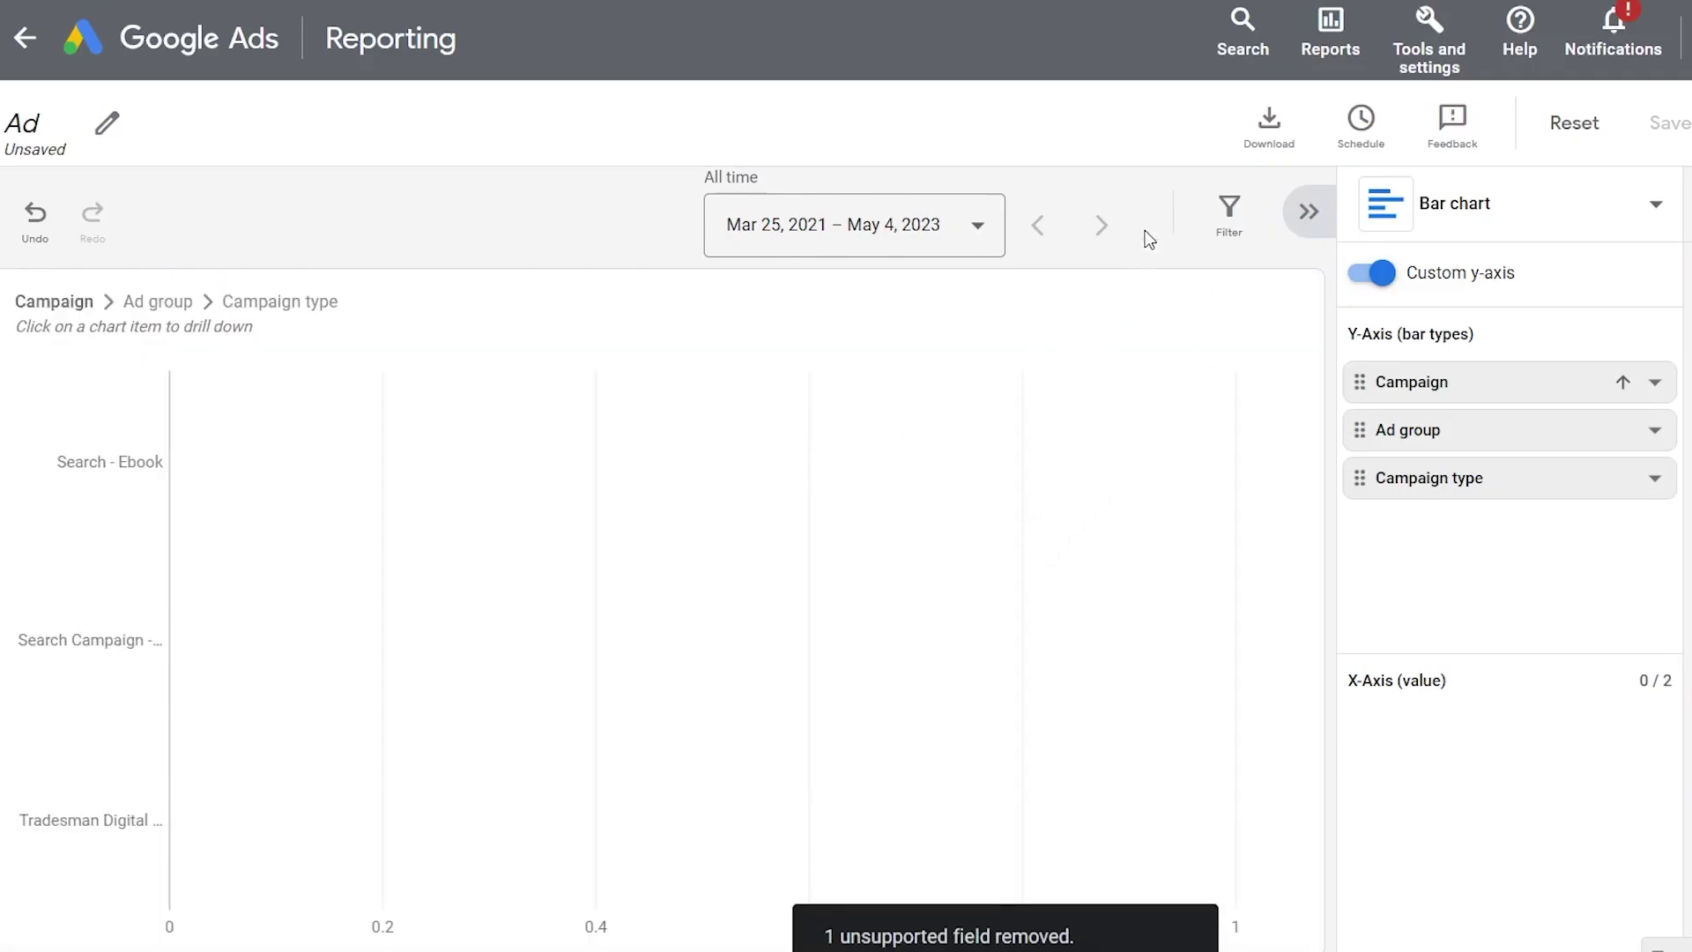
click(36, 233)
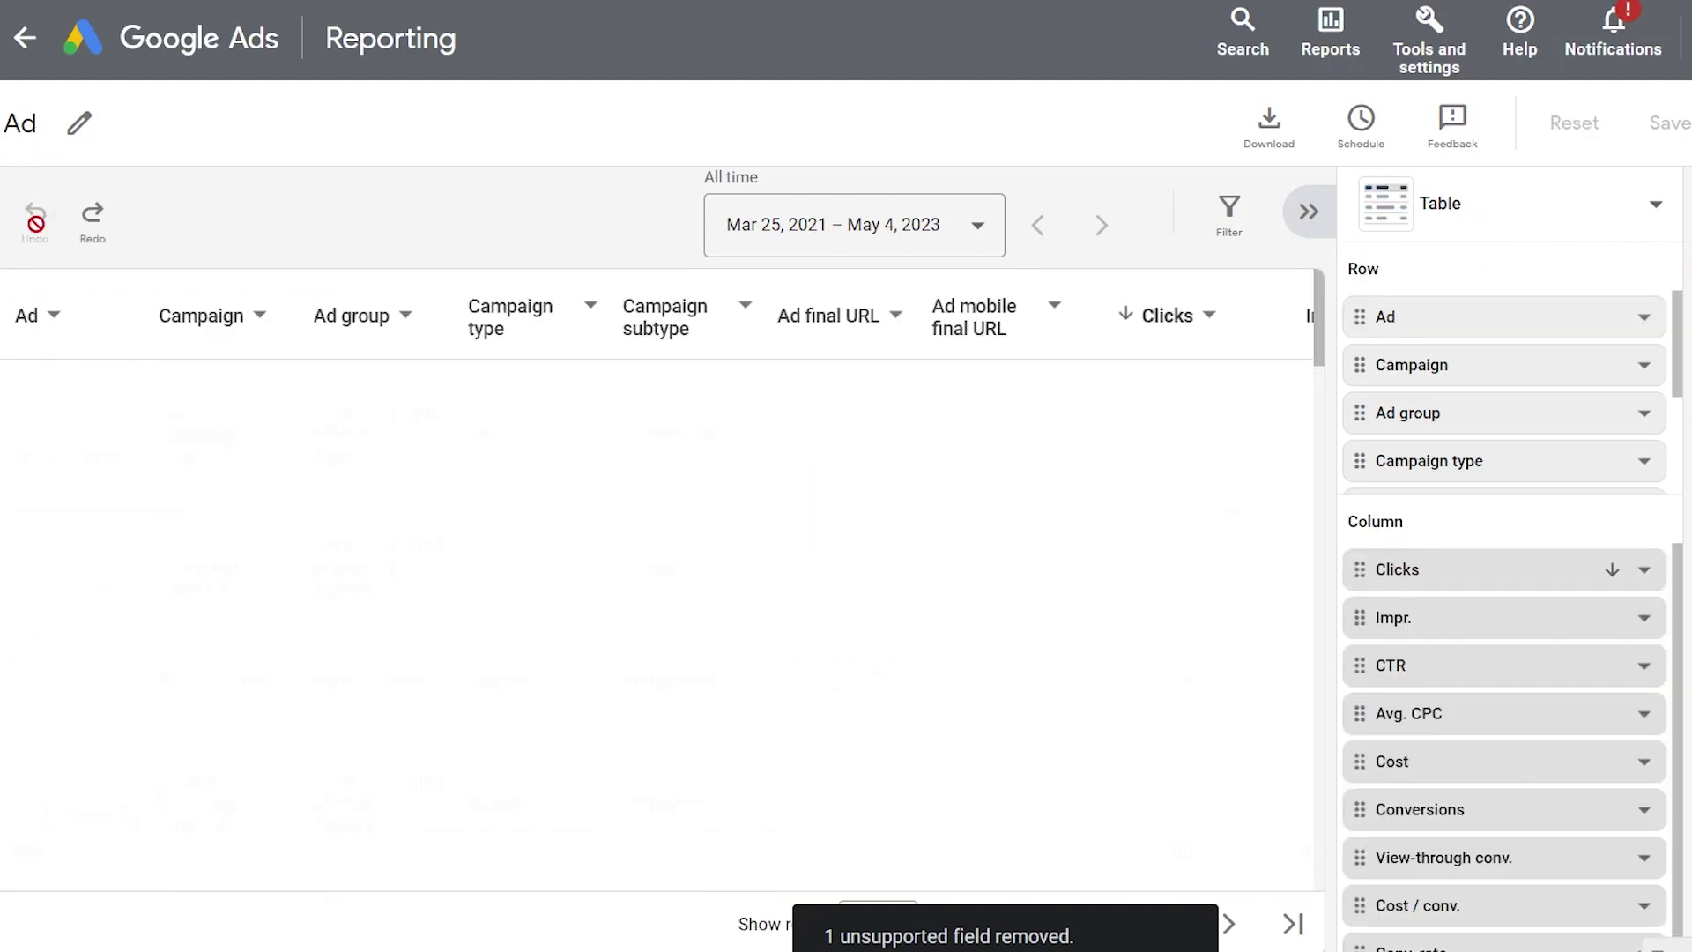
Download the Ad report as a .pdf file and open it to look through its pages.
click(1270, 123)
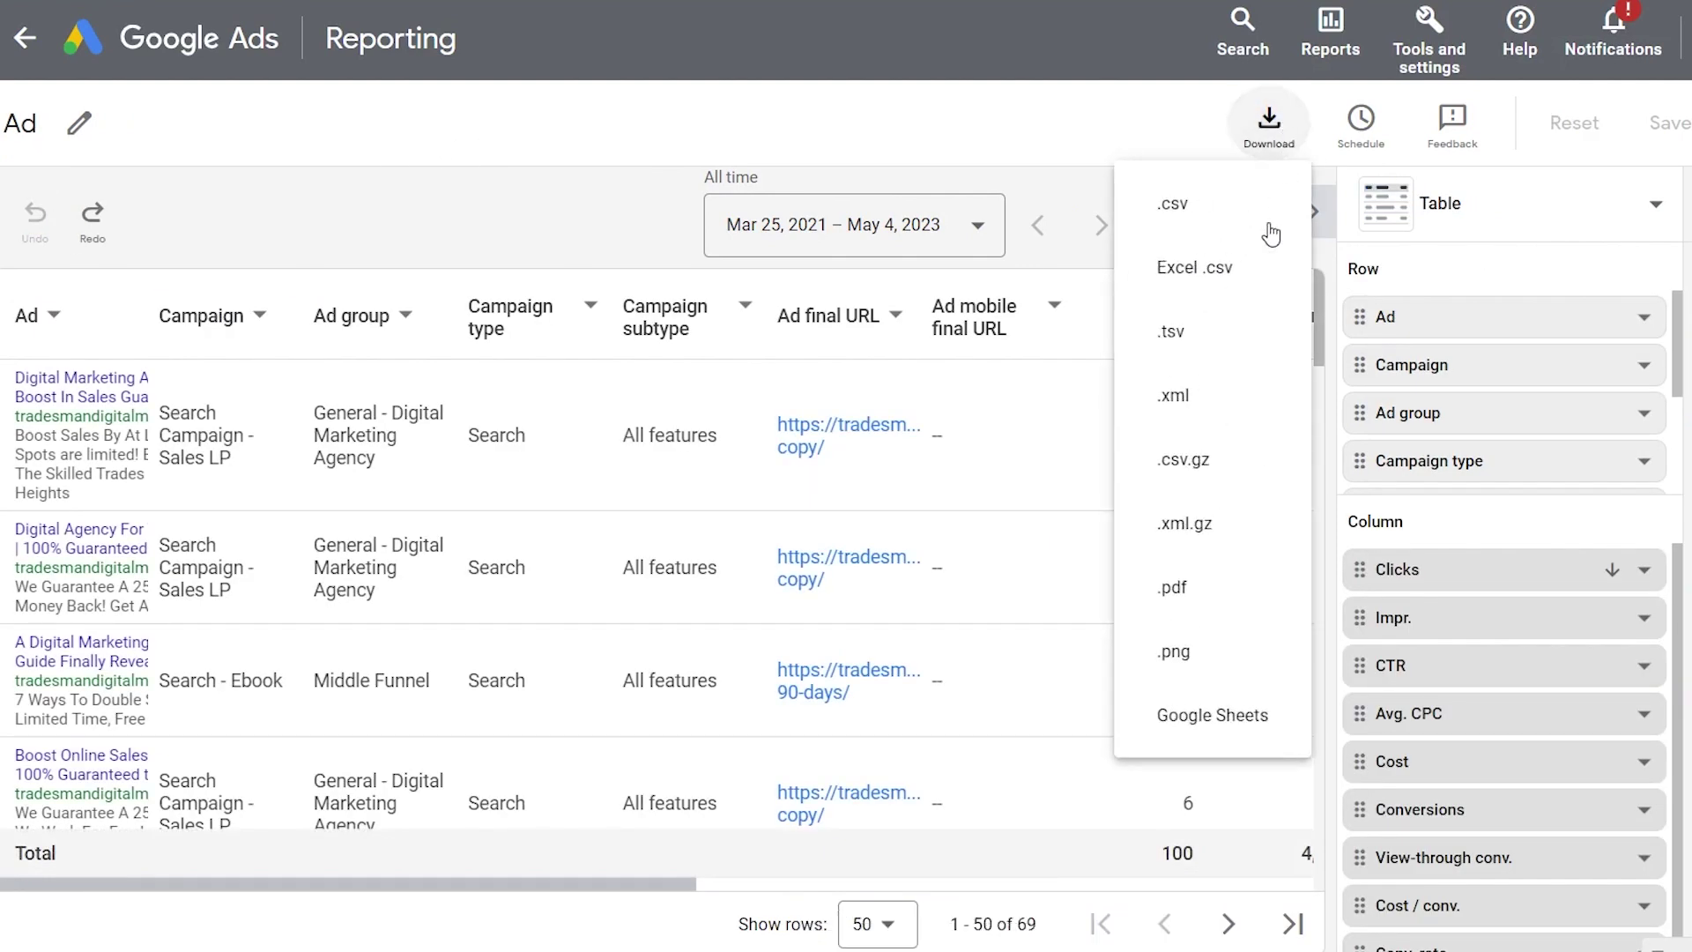
click(1225, 612)
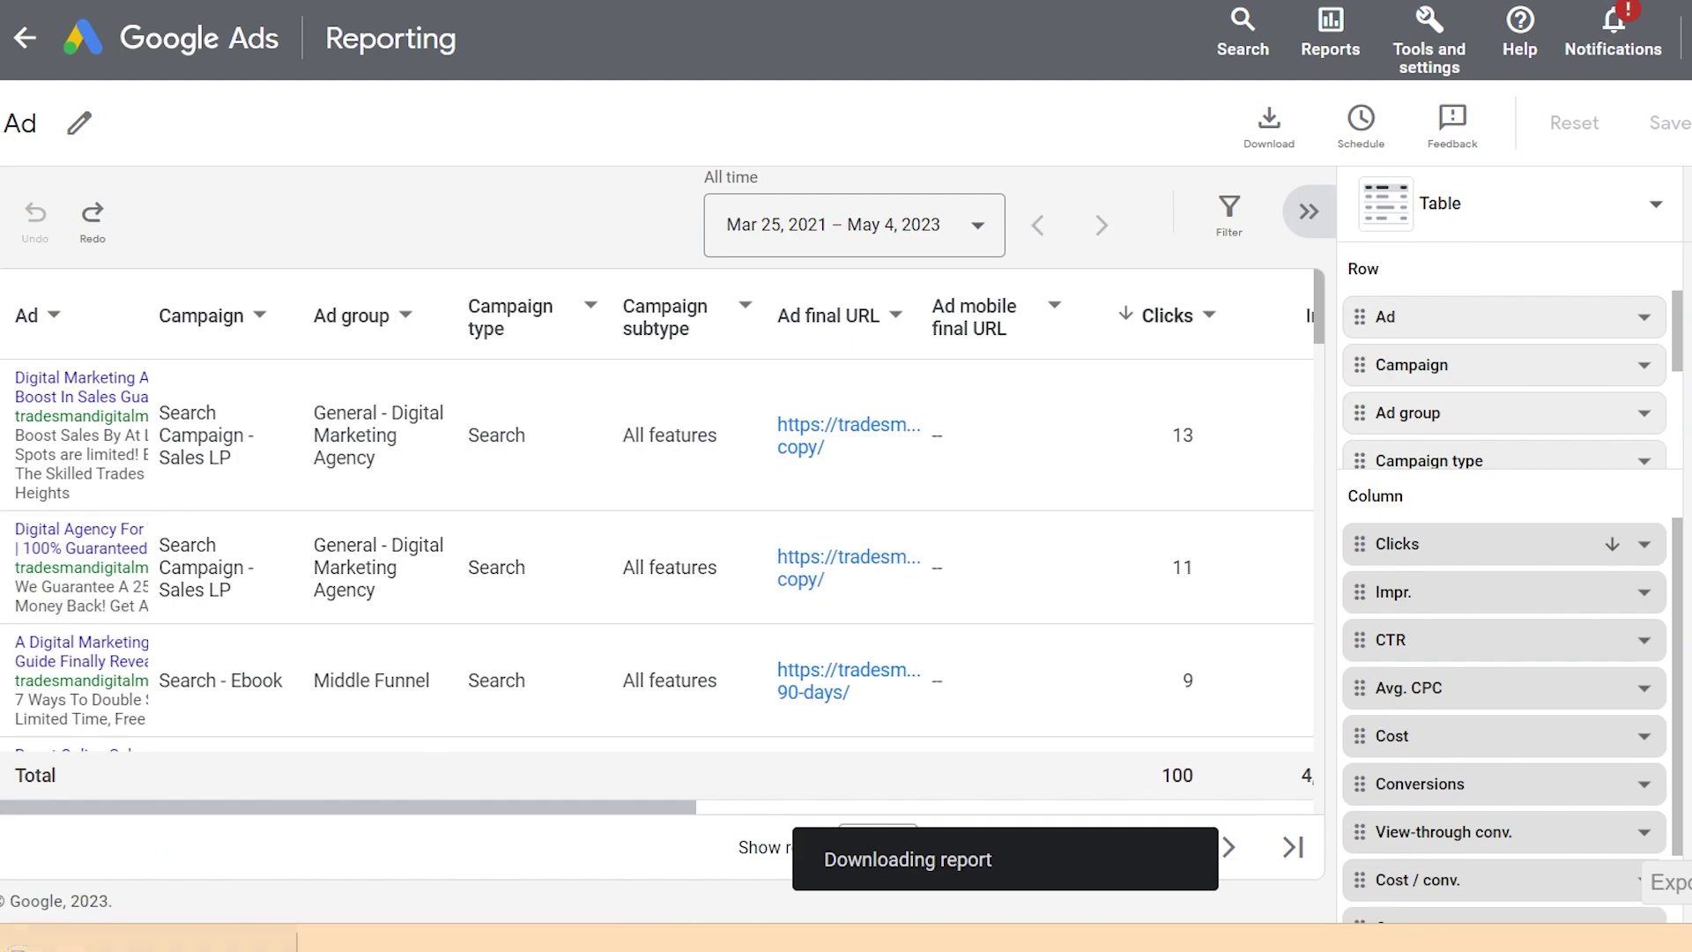
click(106, 937)
scroll(860, 379, down, 20)
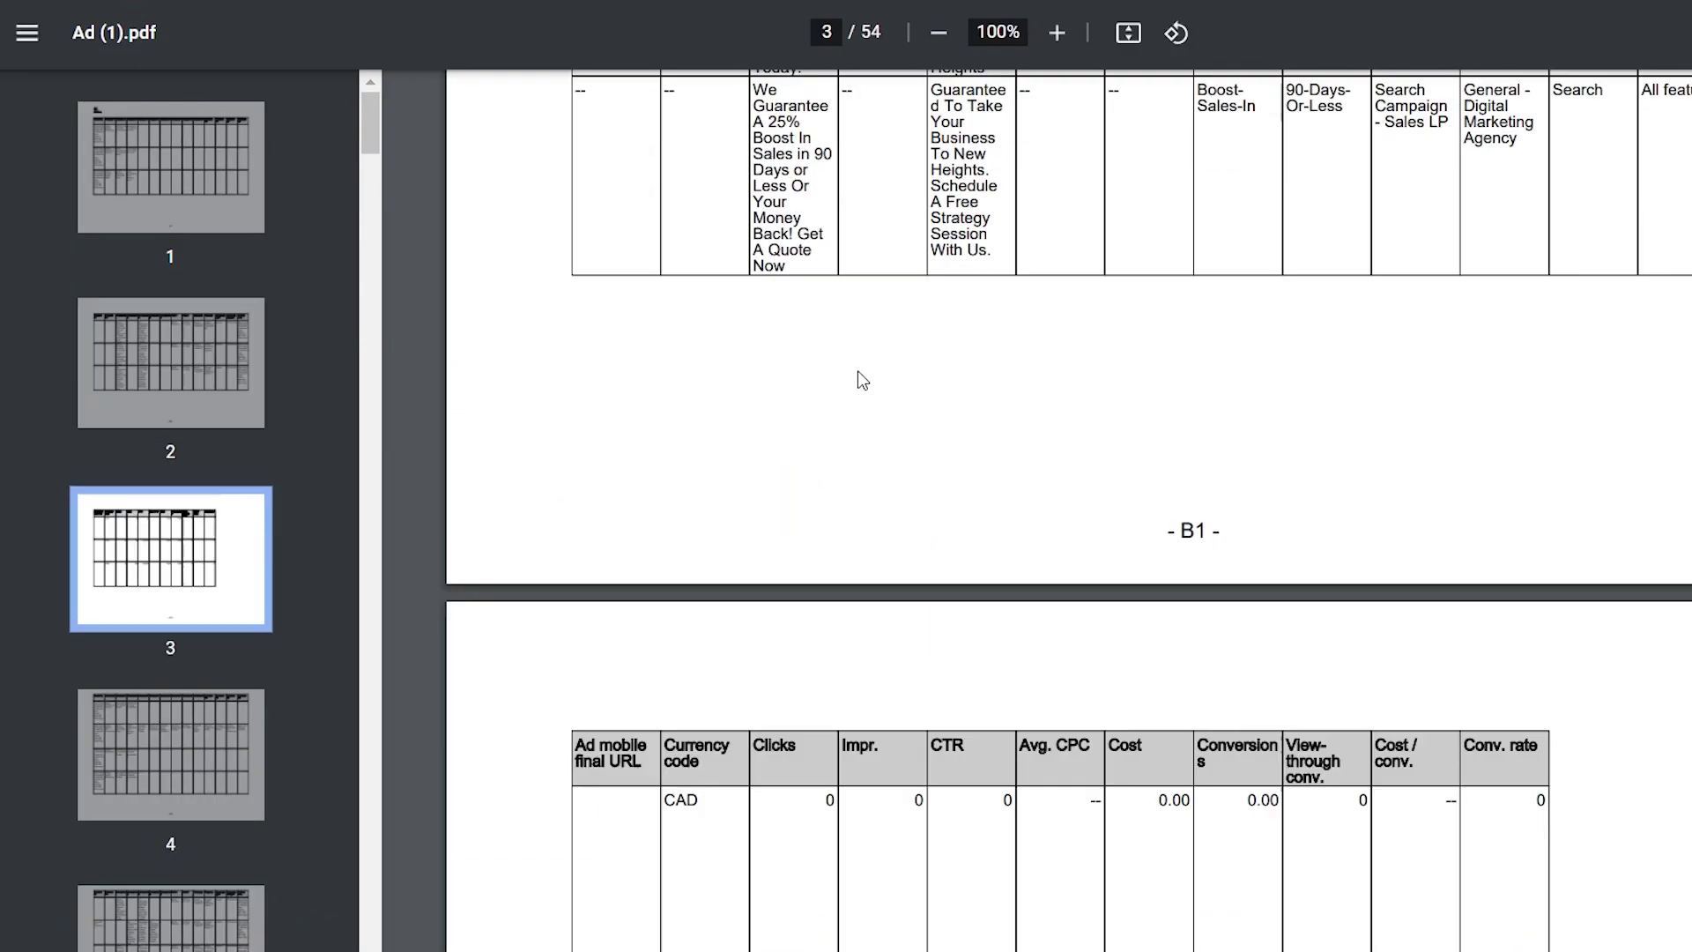
scroll(862, 380, down, 20)
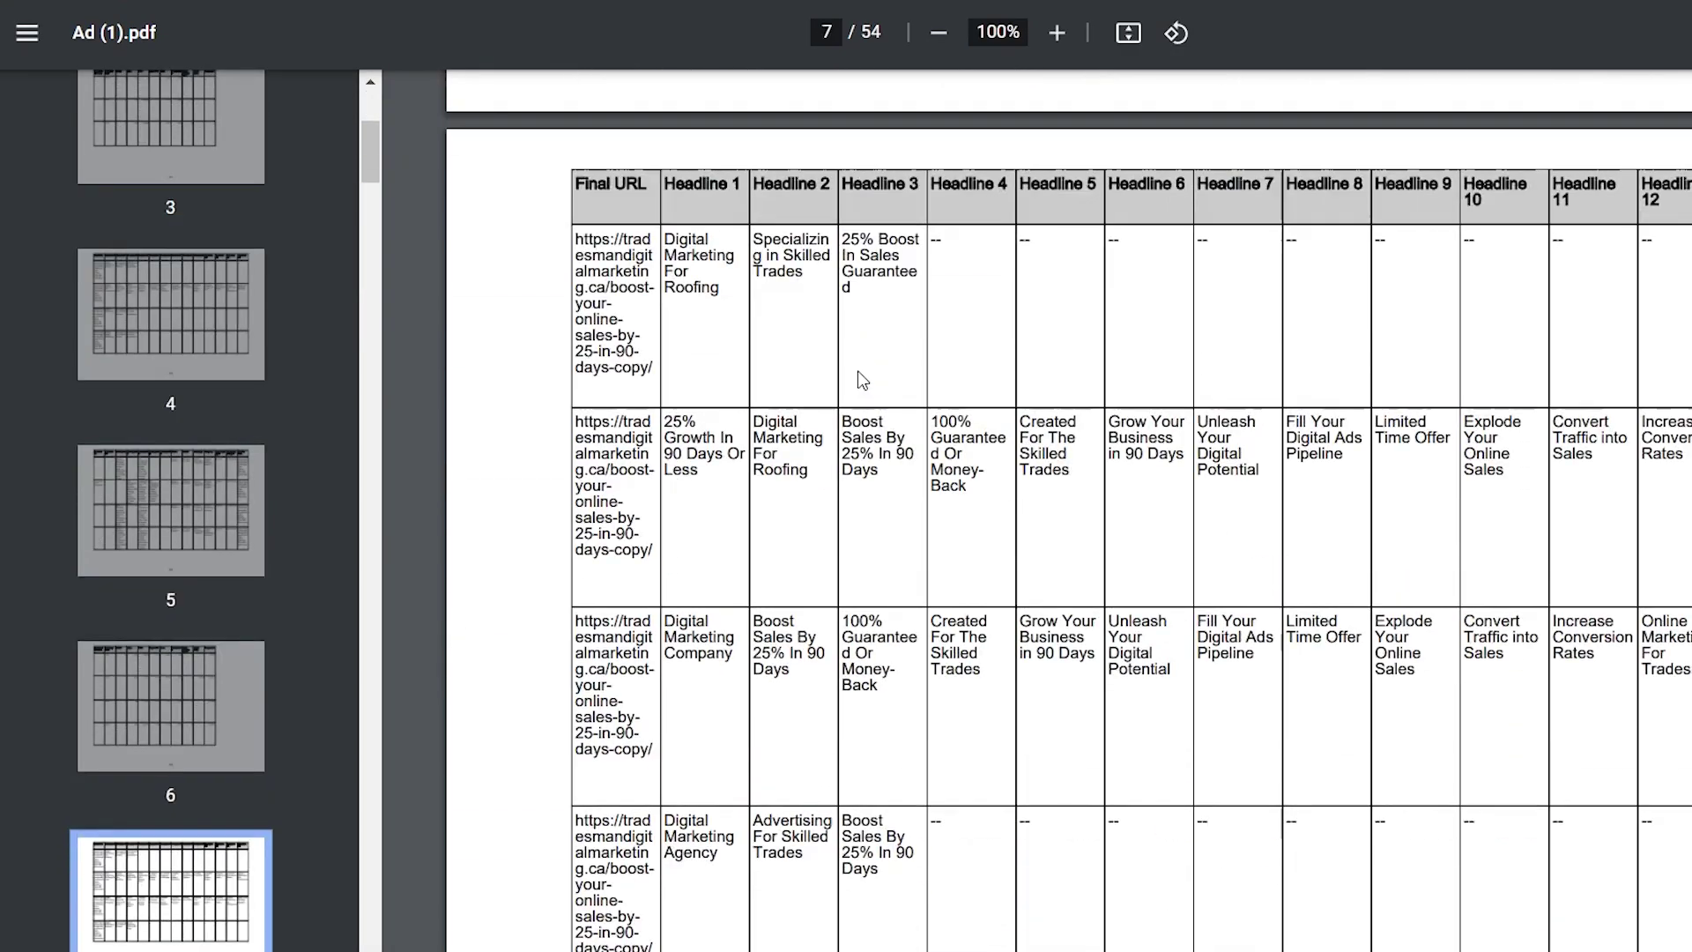
scroll(862, 380, down, 20)
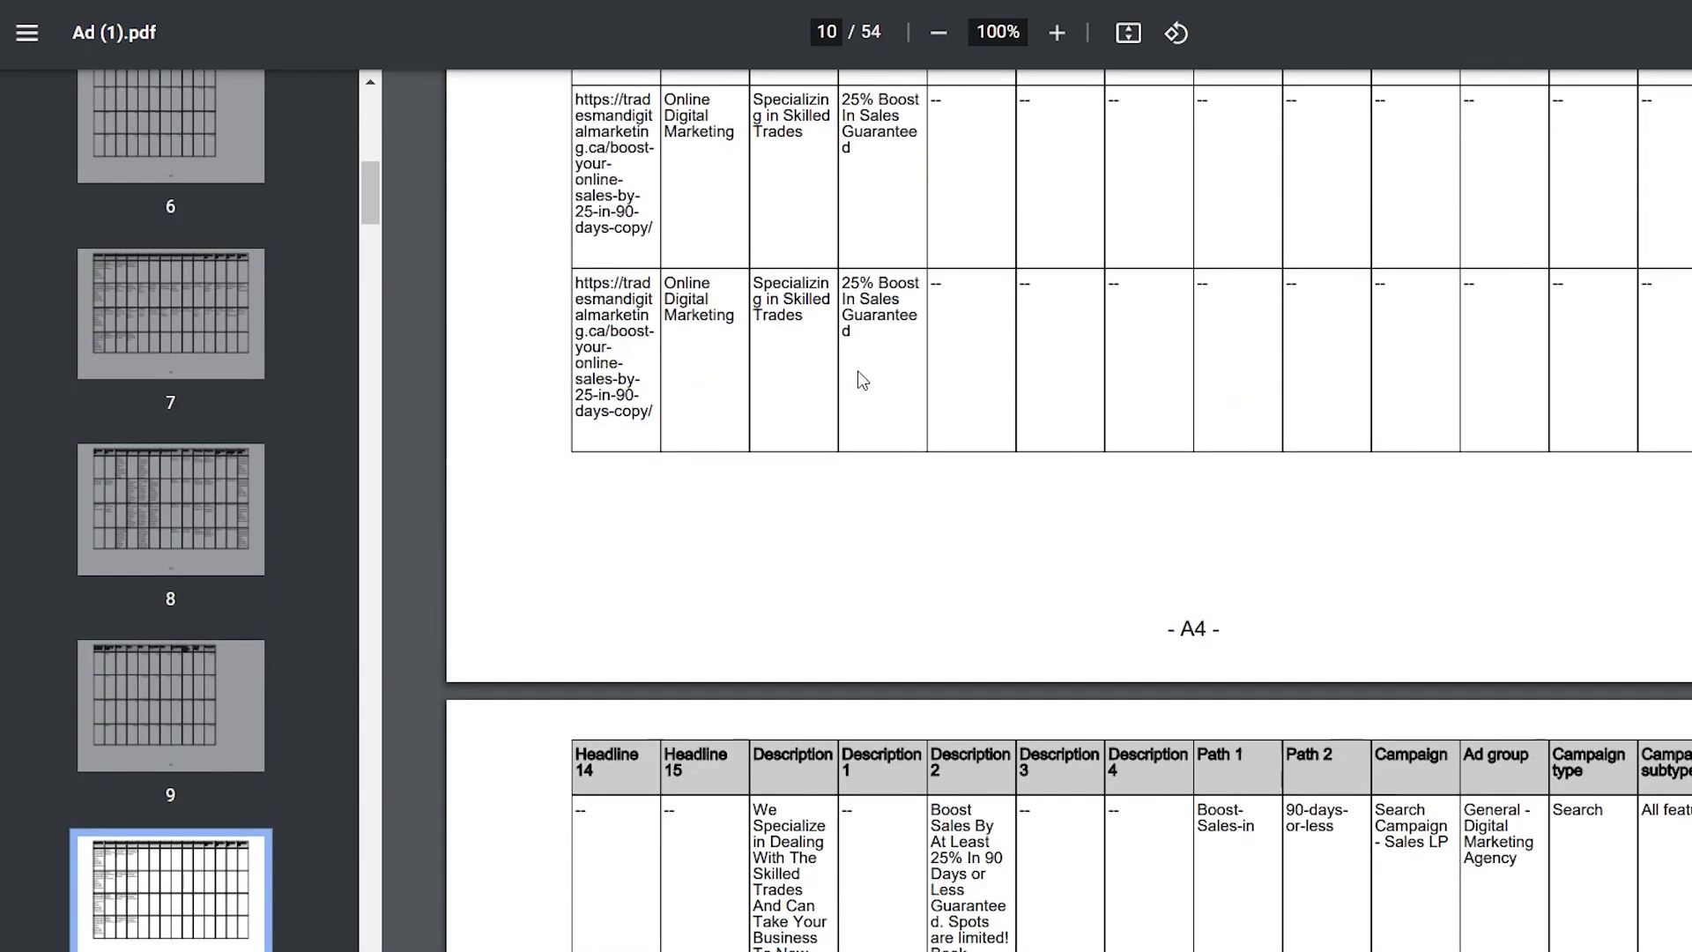
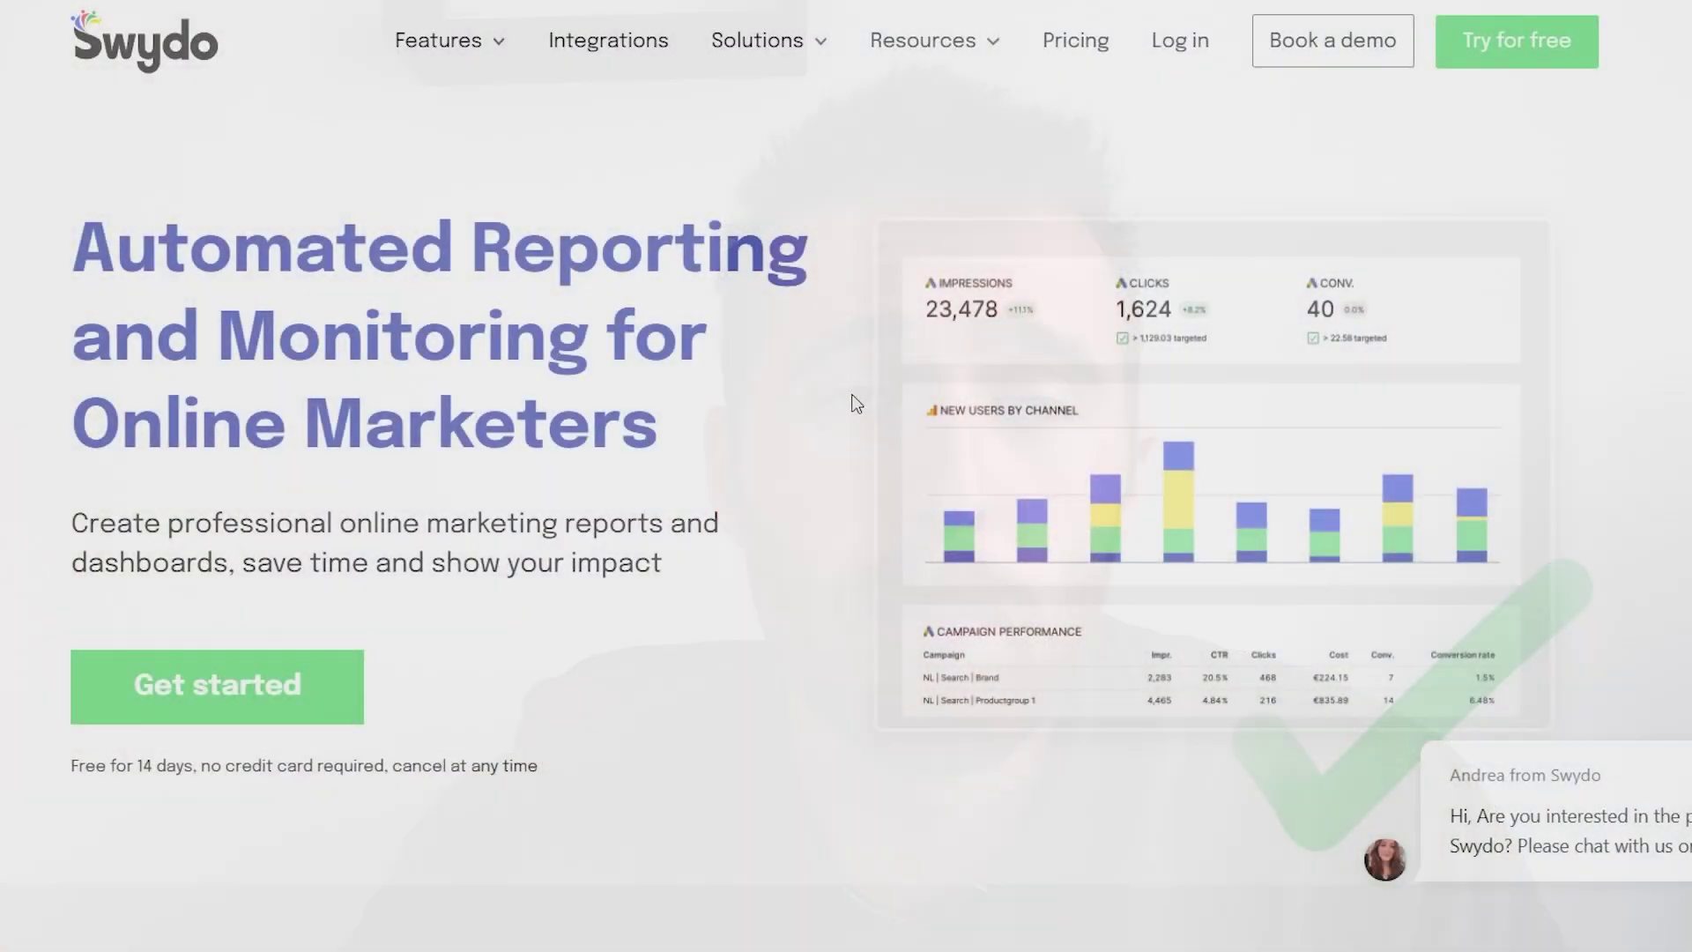
On the Swydo website, open the PDF of the Google Ads example report and look through its performance charts and tables.
scroll(854, 402, down, 20)
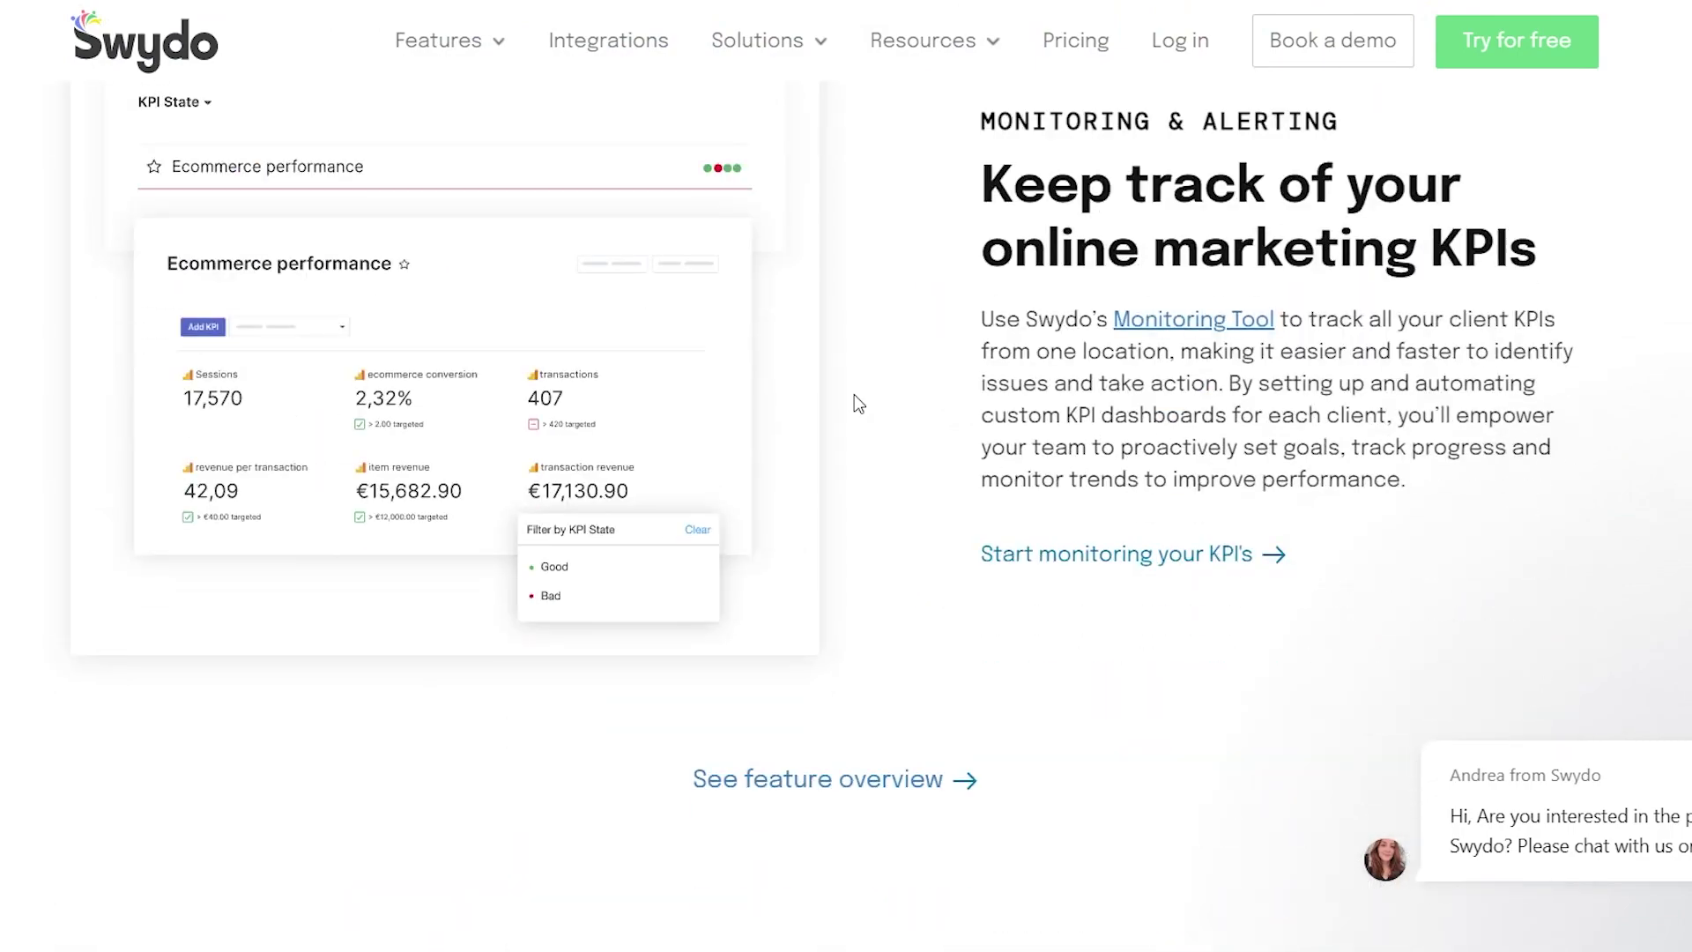
scroll(857, 403, down, 15)
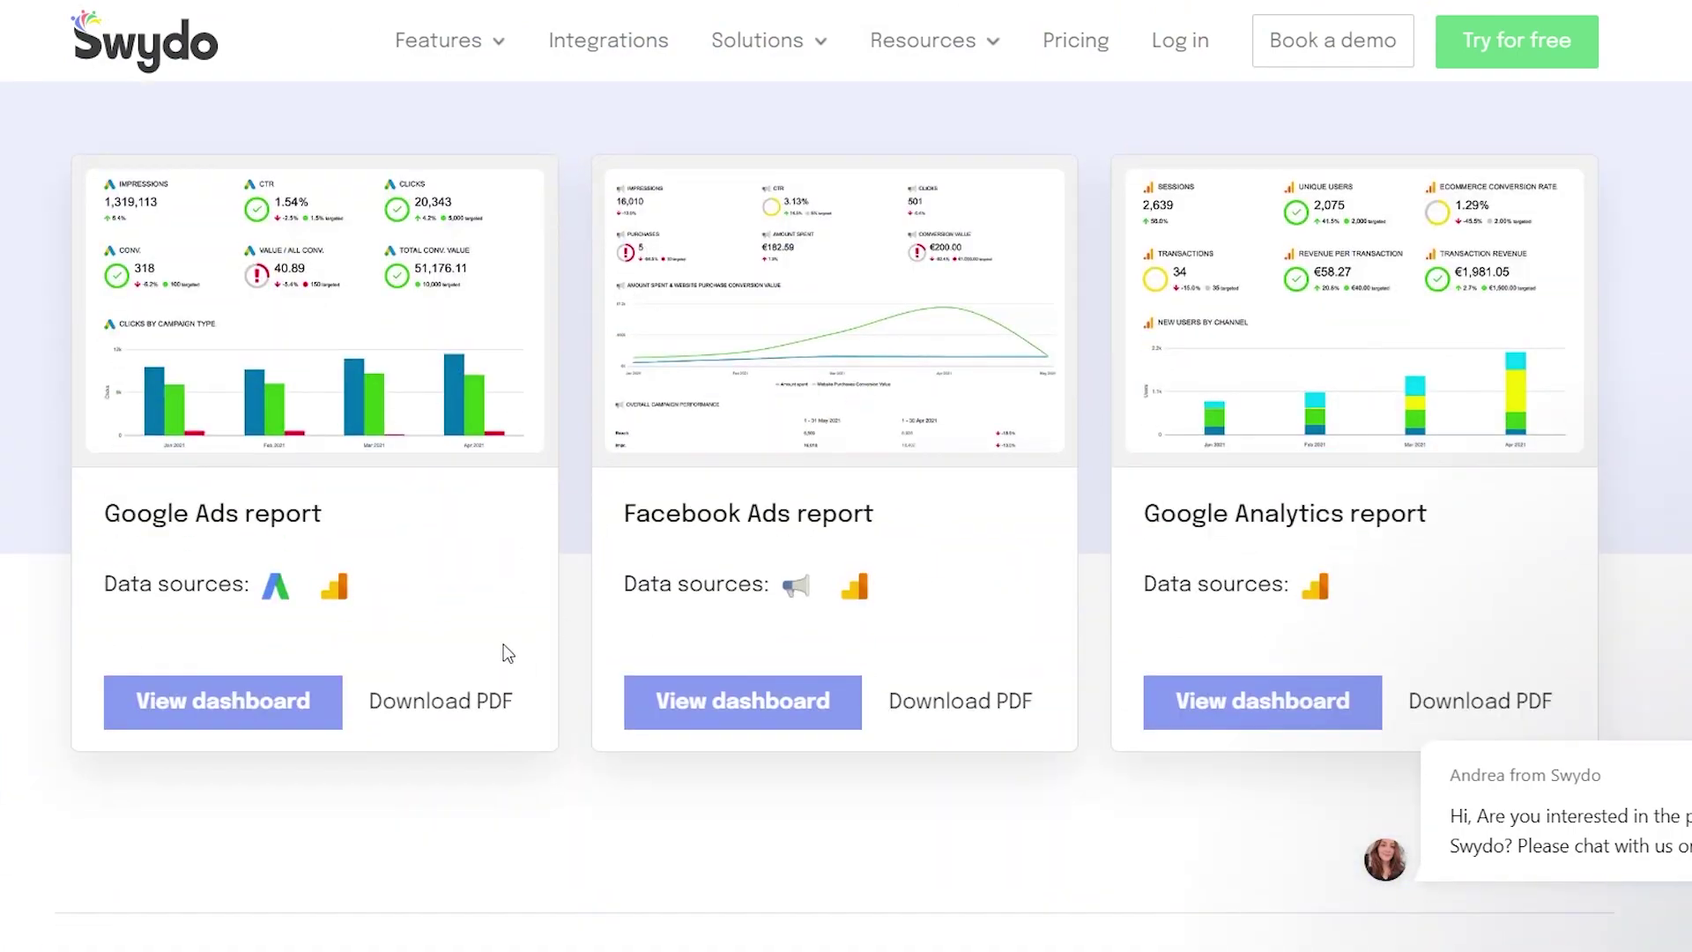
click(474, 703)
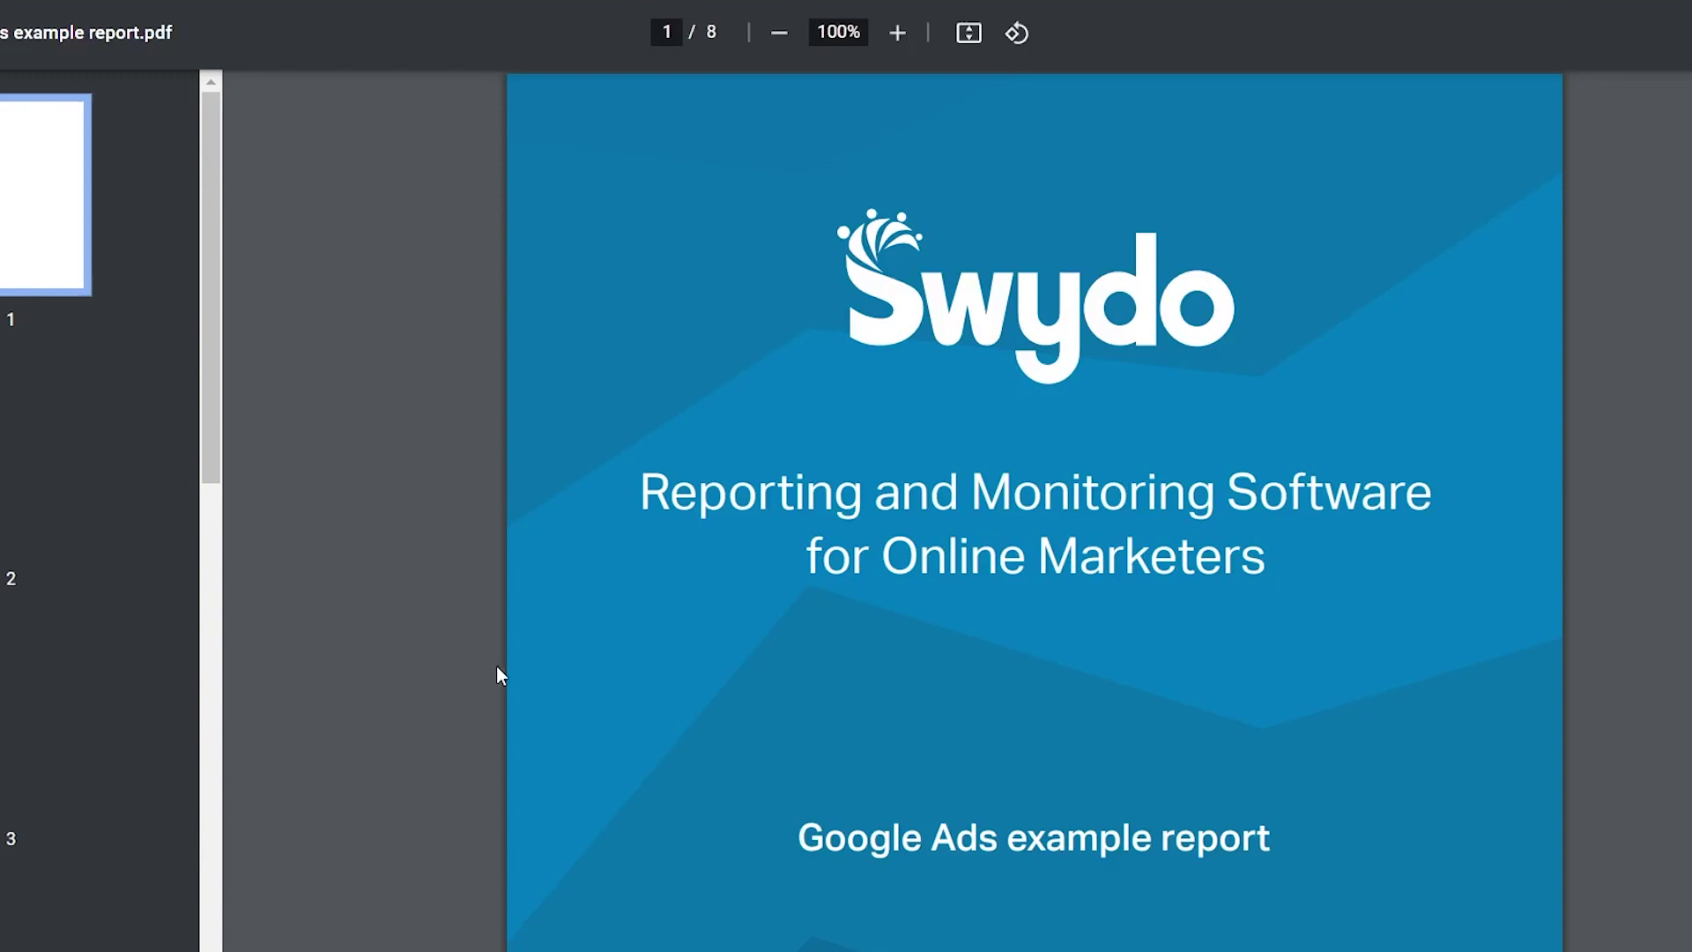
scroll(743, 479, down, 20)
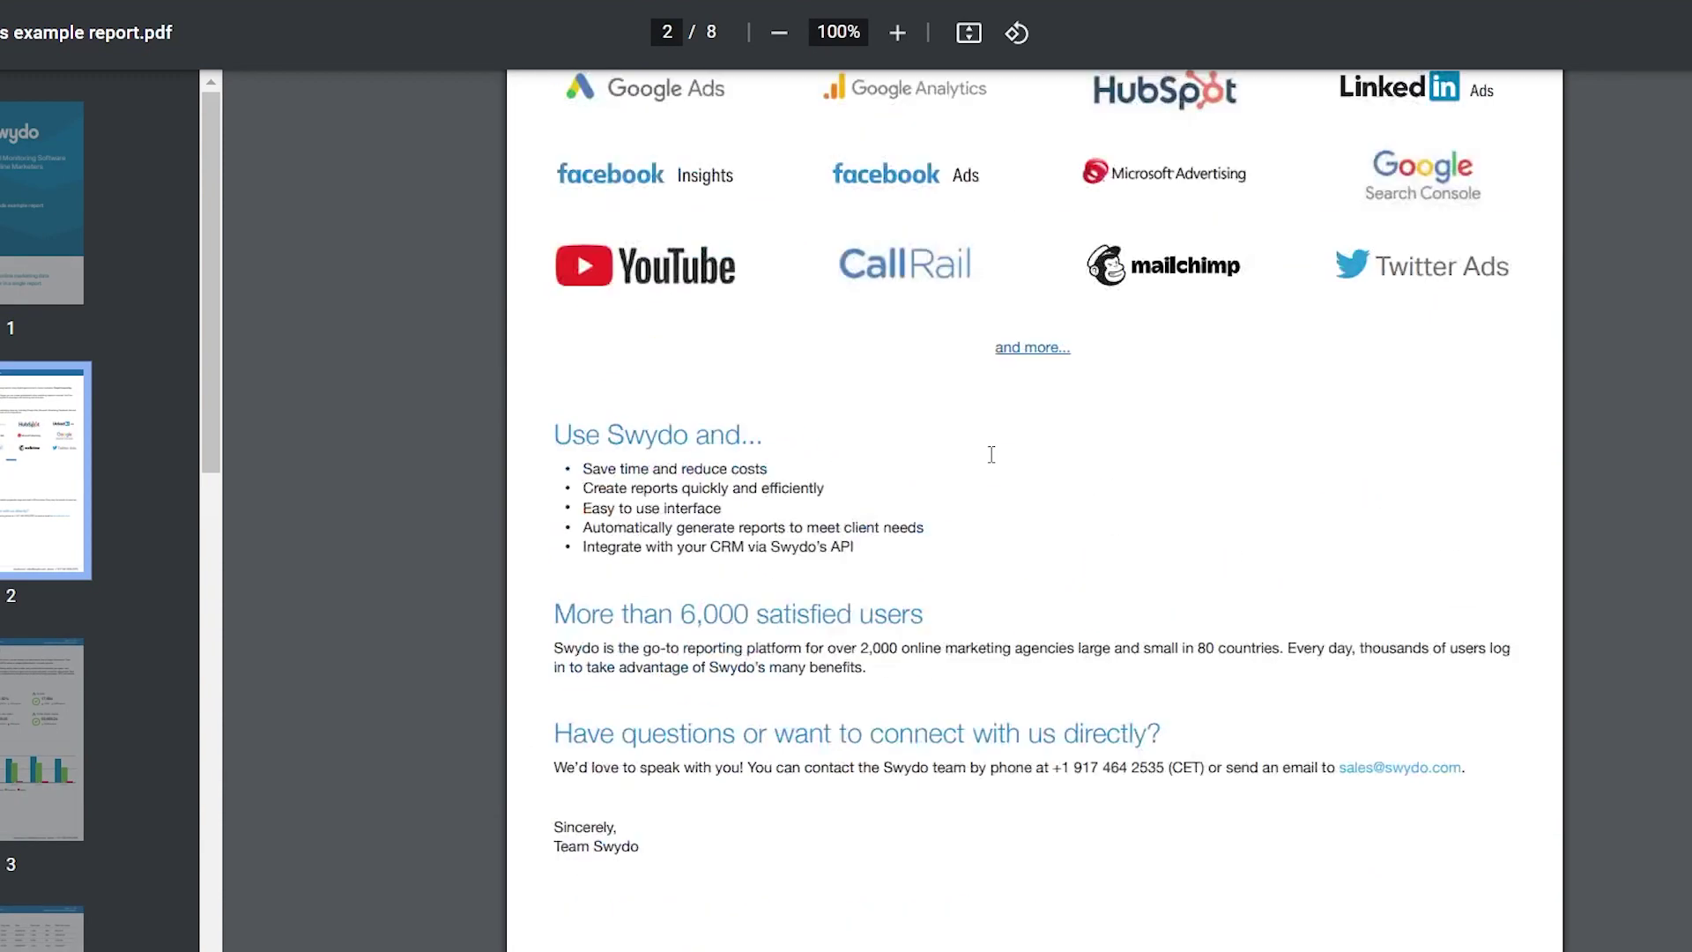
scroll(992, 455, down, 12)
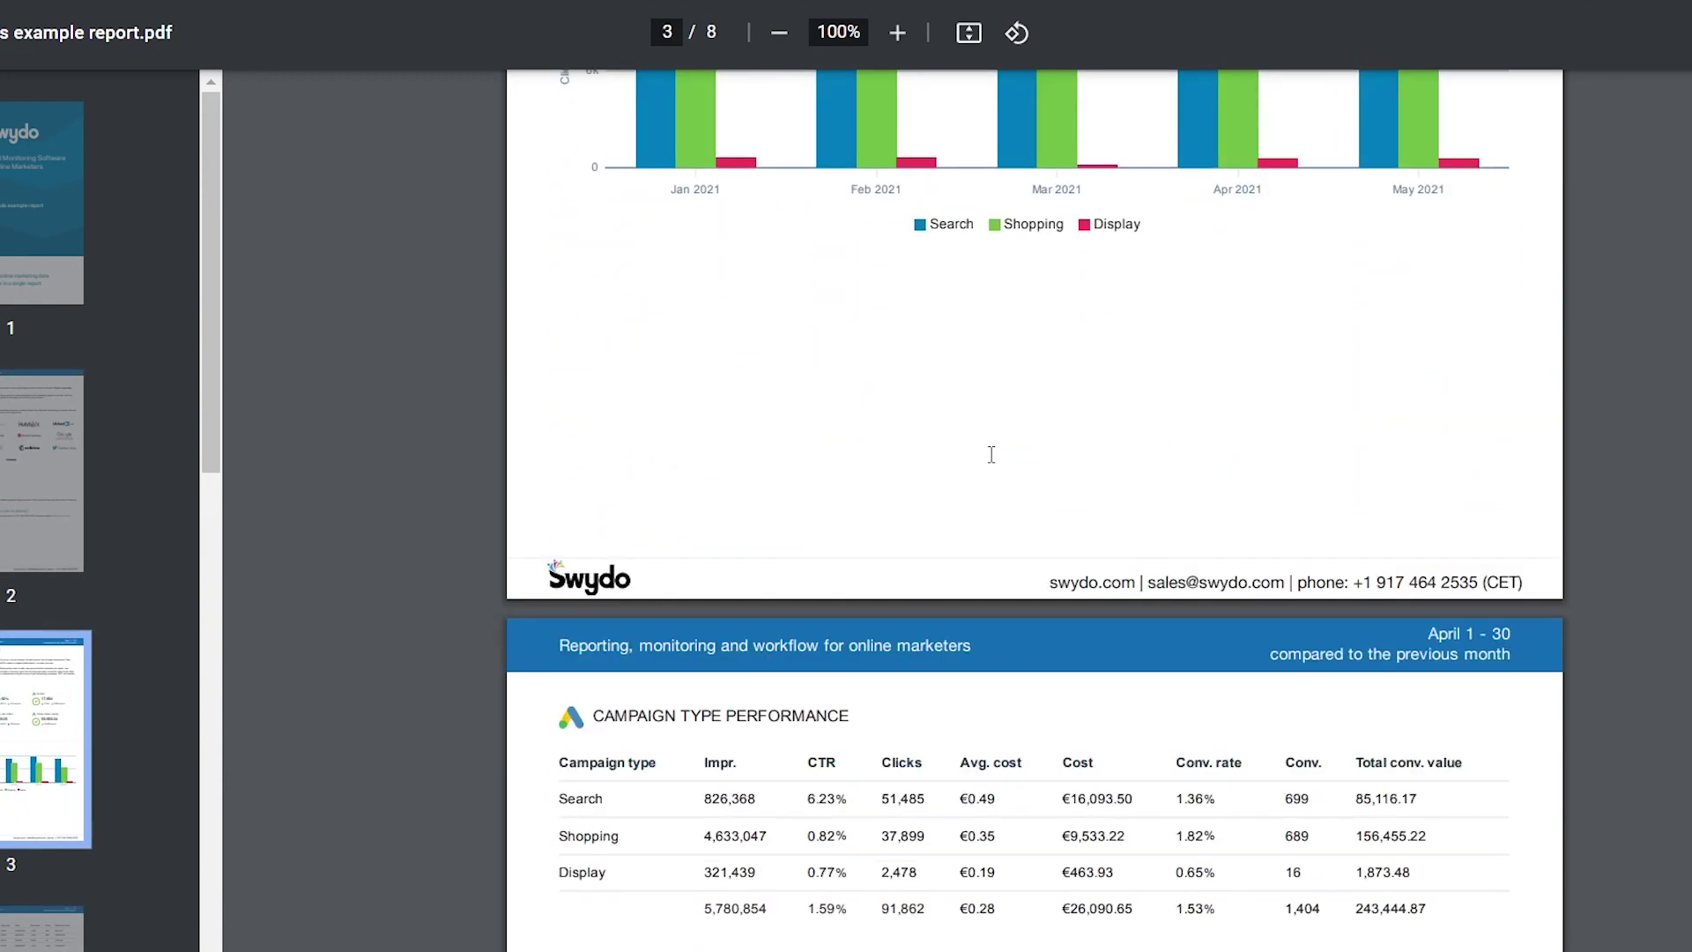
scroll(992, 455, down, 15)
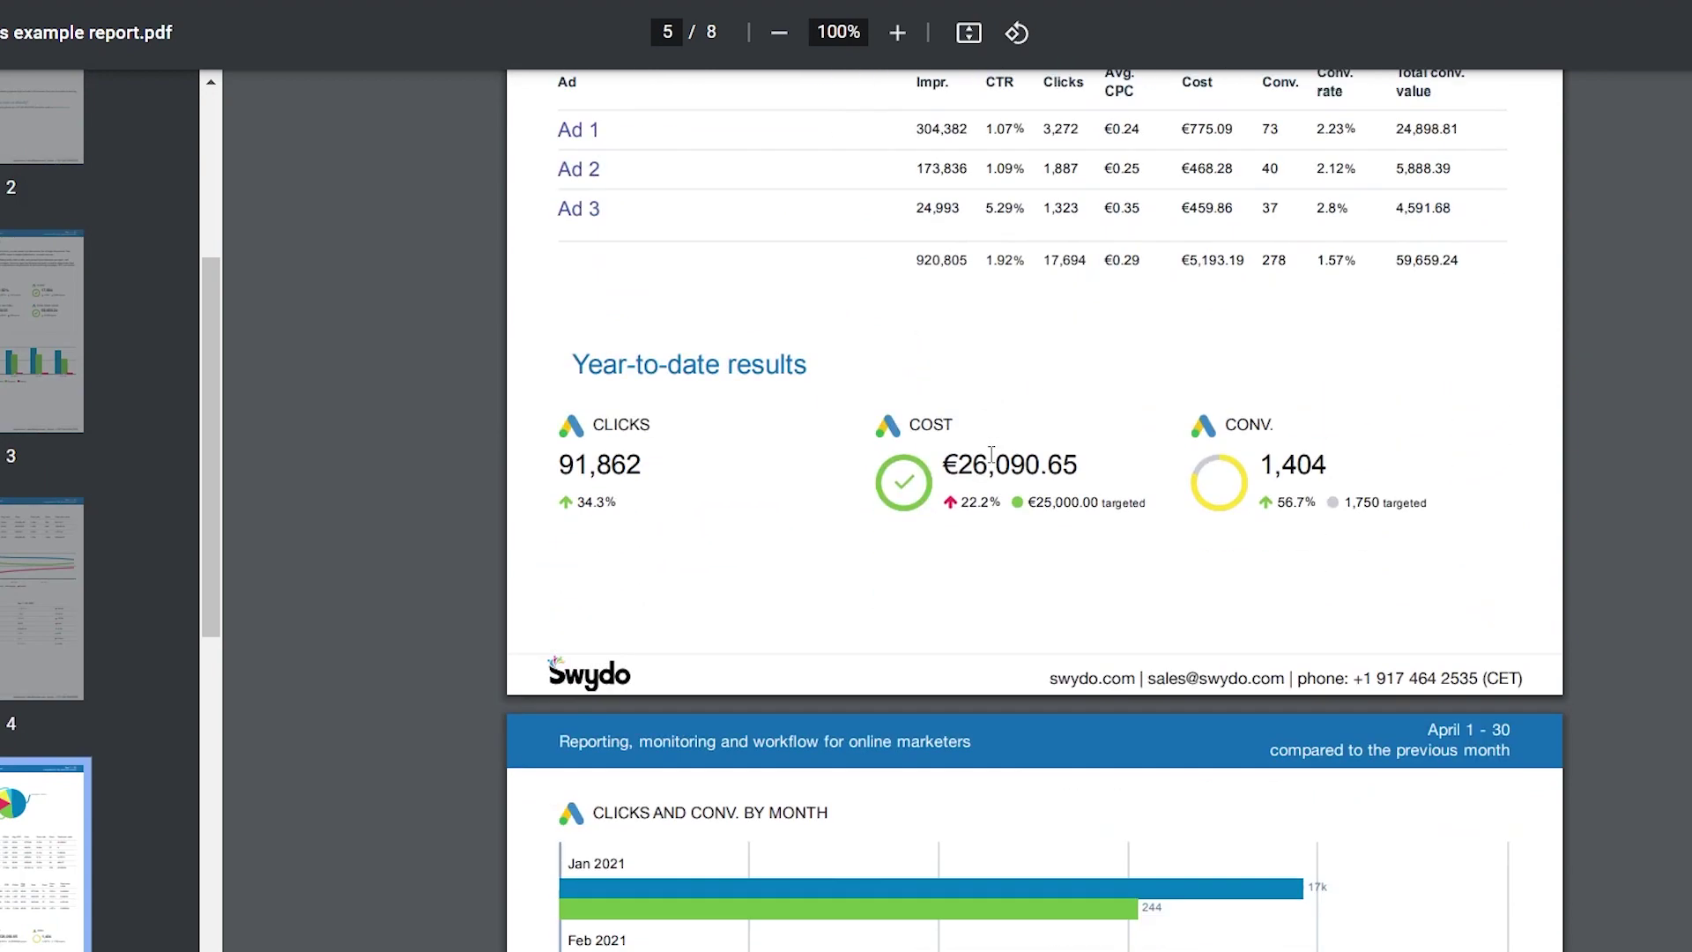
scroll(992, 455, down, 15)
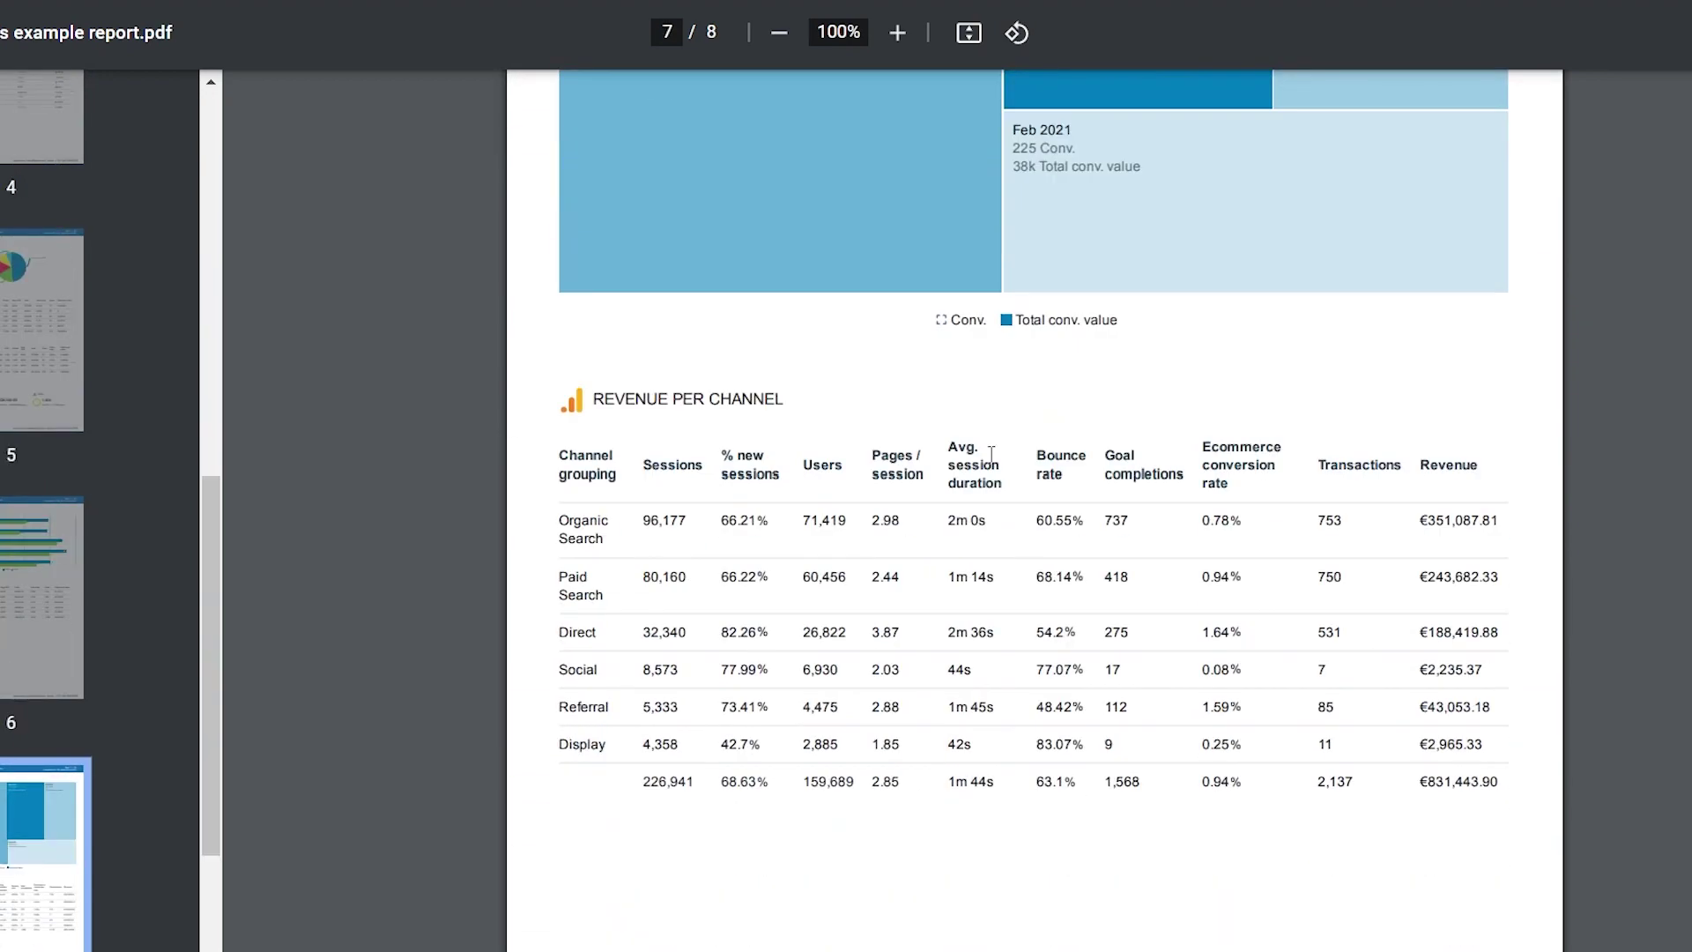
scroll(992, 455, down, 8)
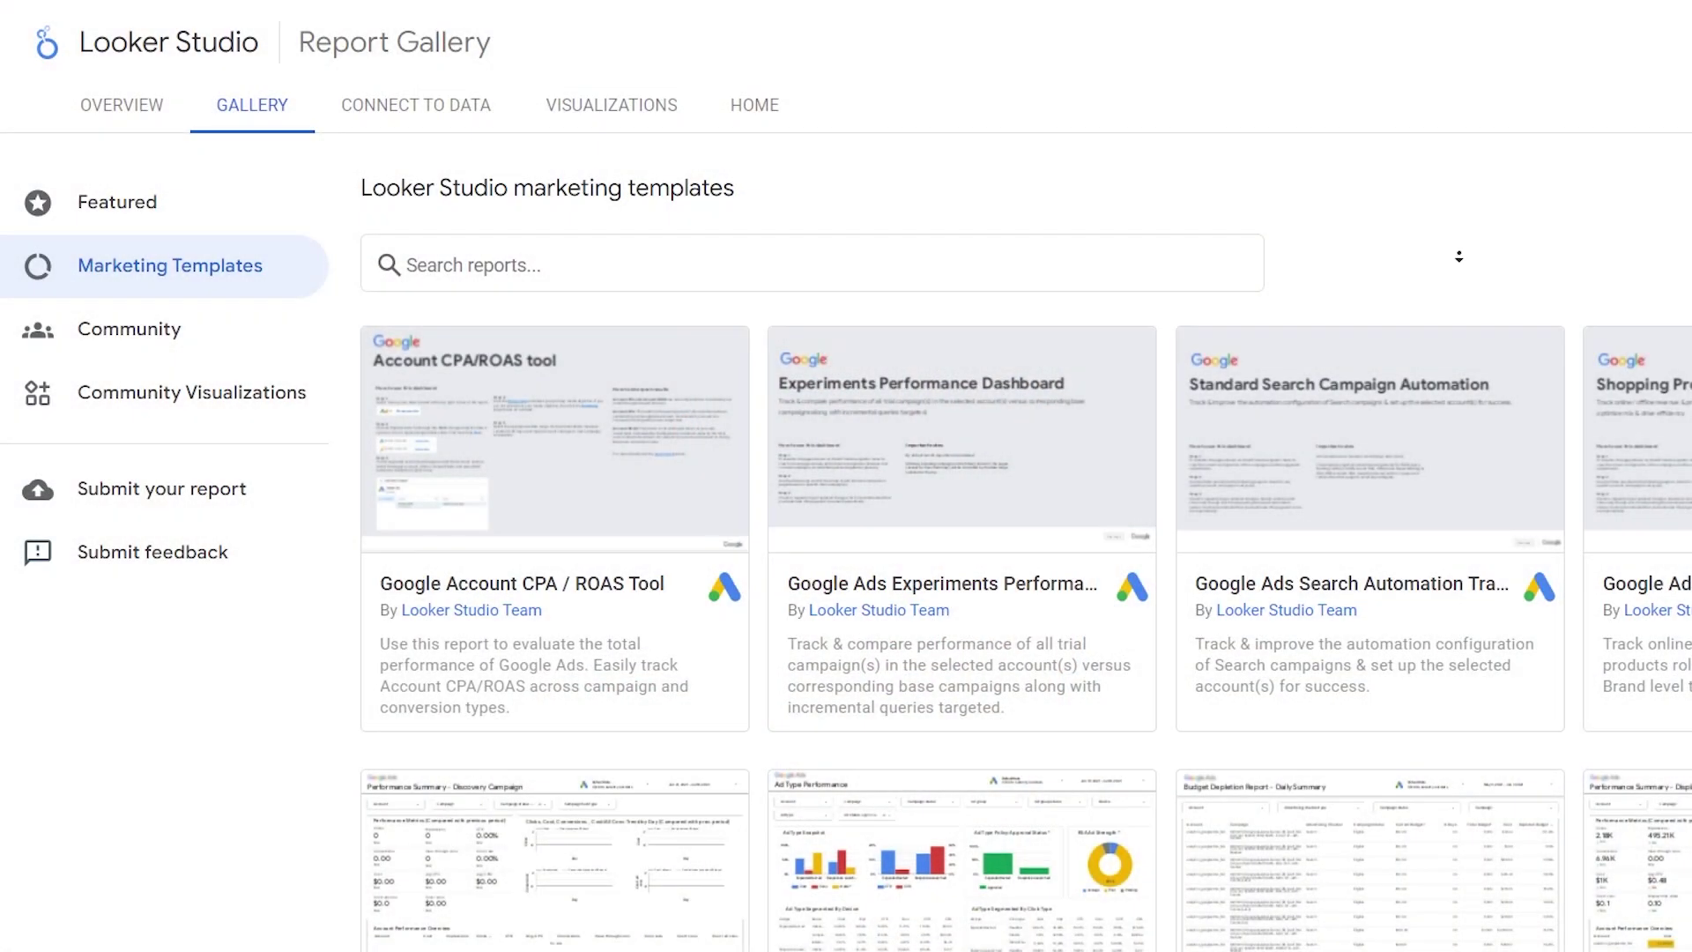
Browse the marketing templates in the Looker Studio Report Gallery for Google Ads reports.
scroll(1465, 307, down, 2)
scroll(1465, 306, down, 10)
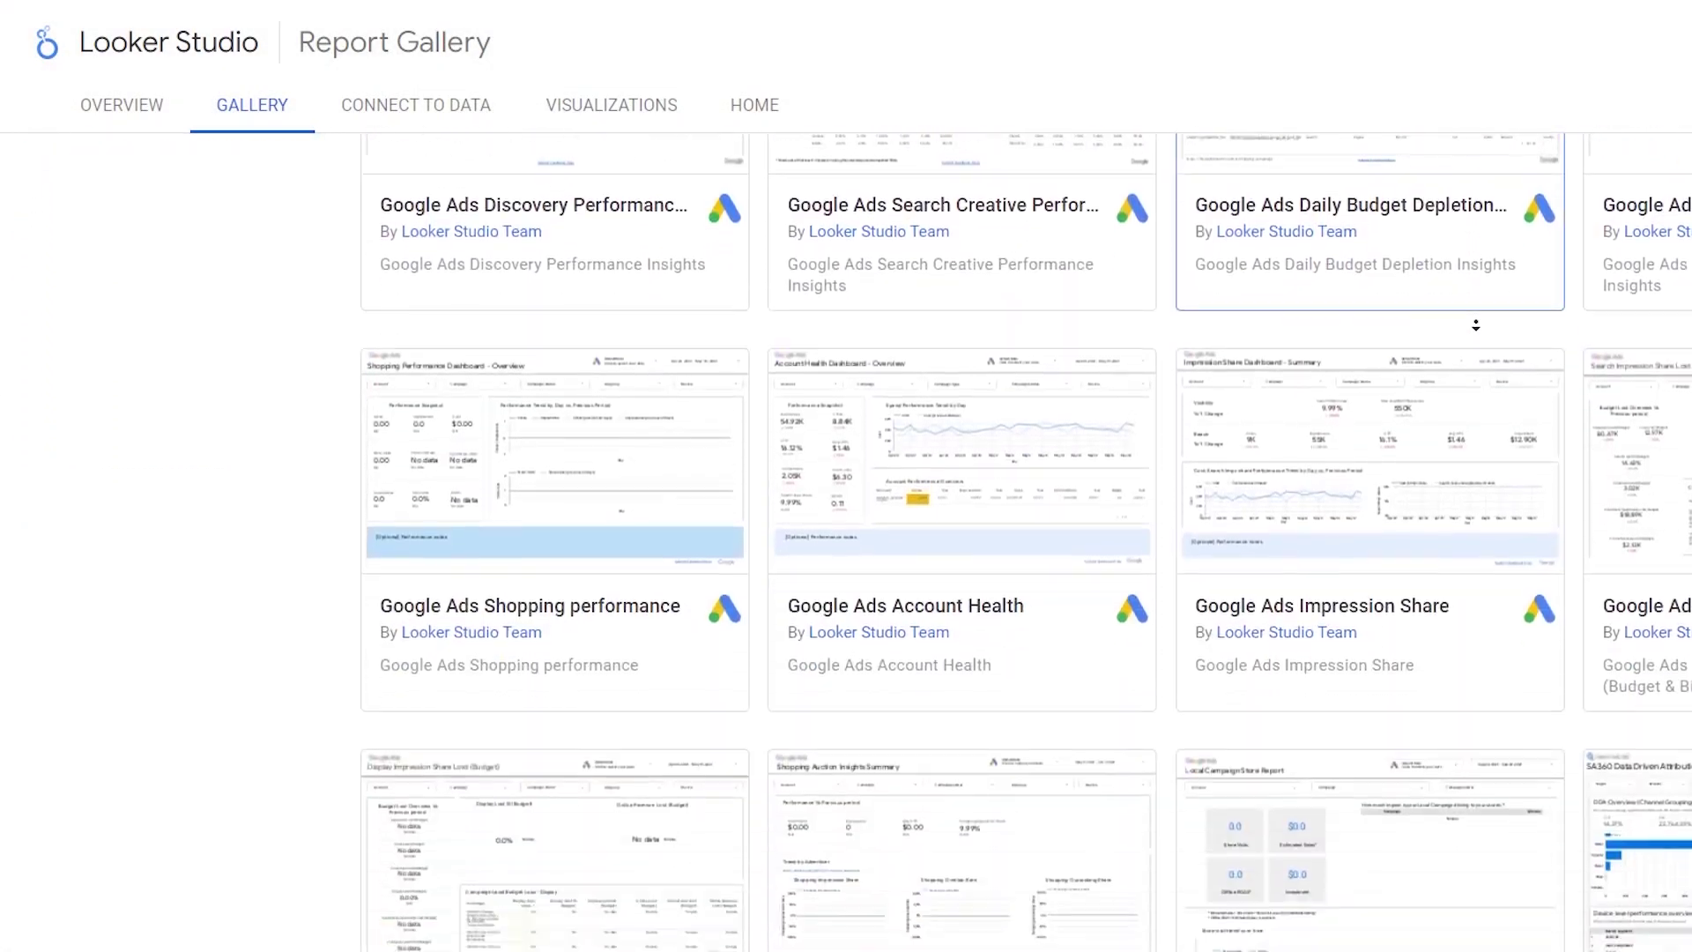
scroll(1475, 325, down, 15)
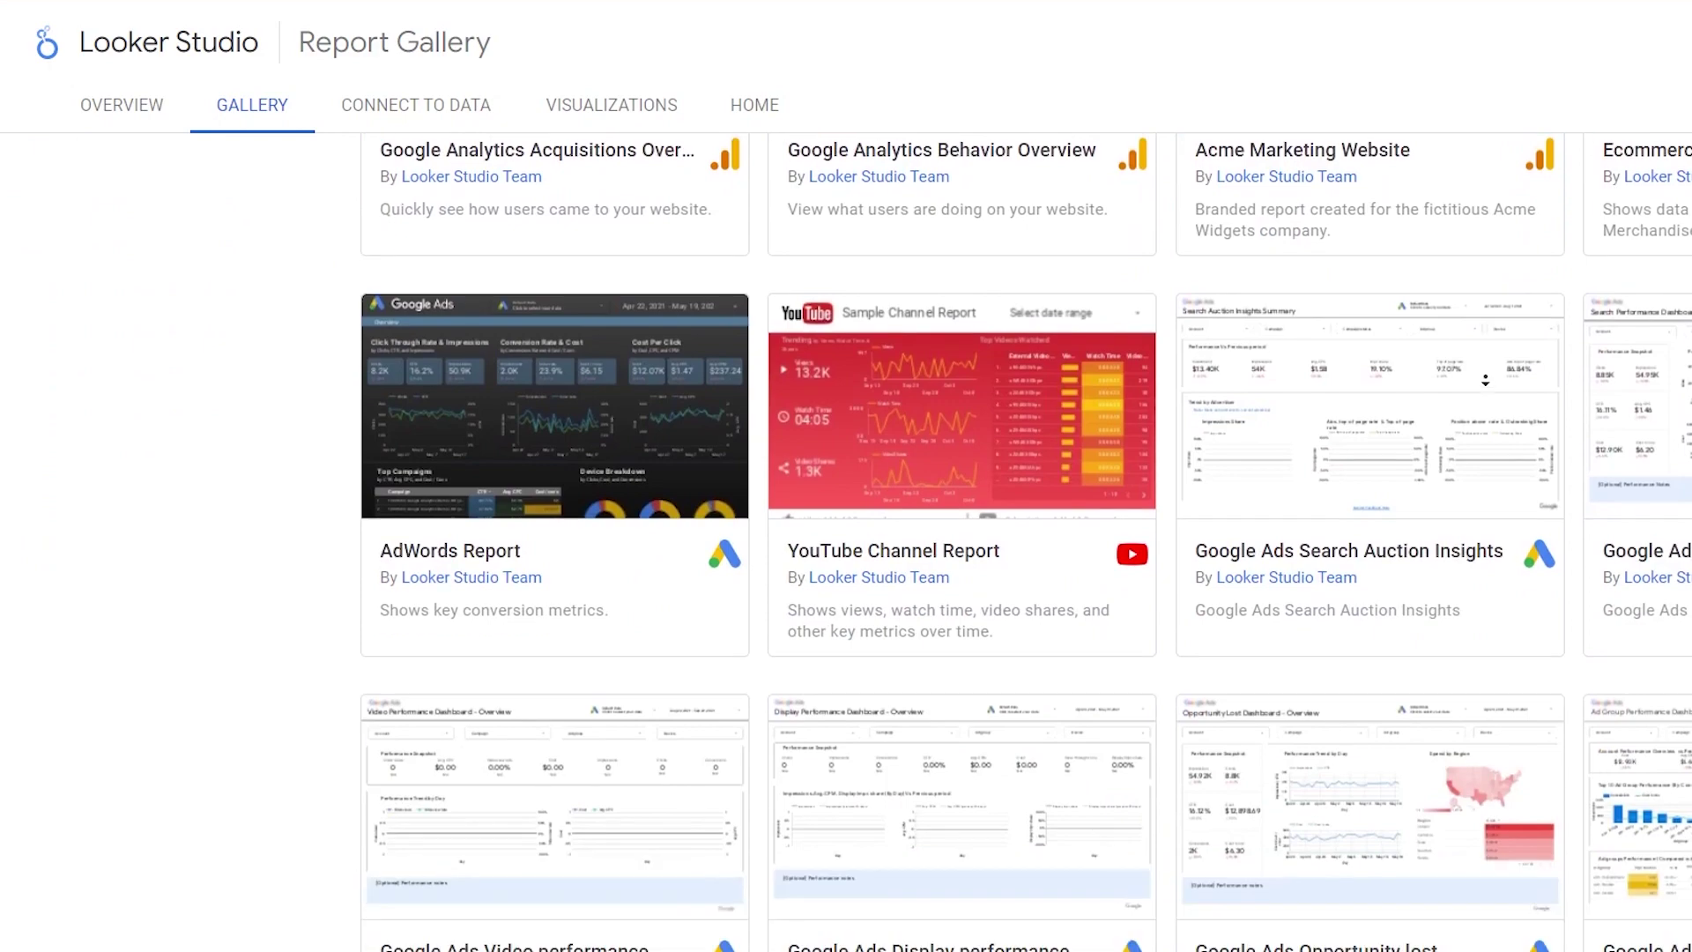
scroll(1488, 388, down, 8)
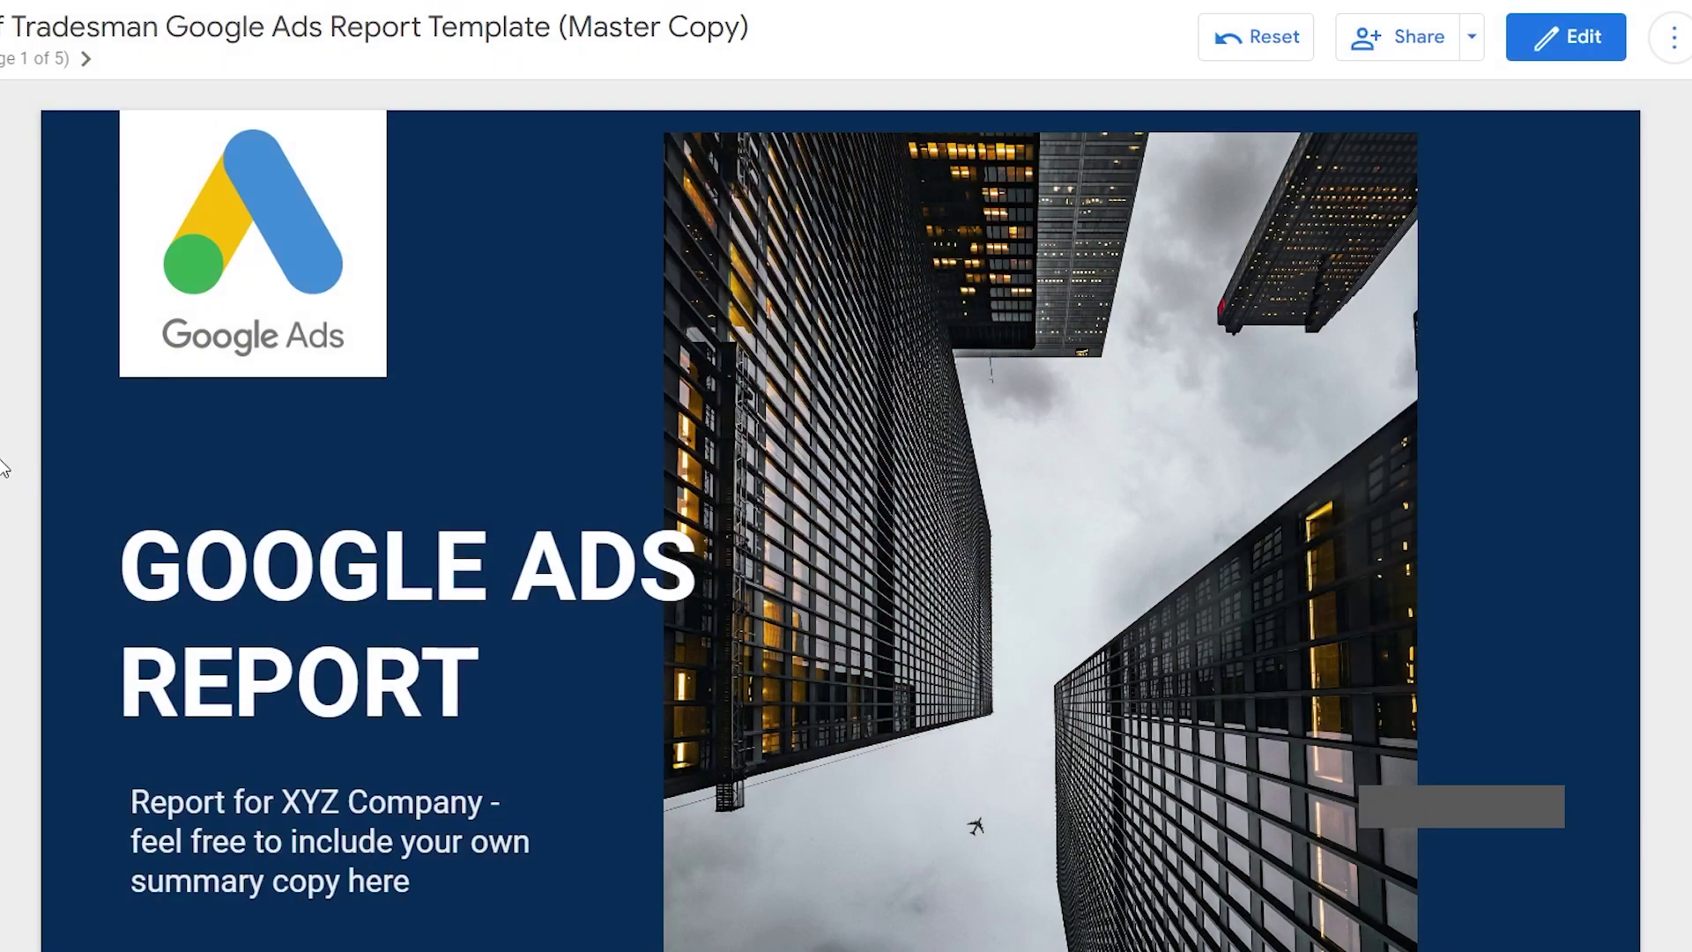
Page through the Tradesman Google Ads report template from its cover to the Contact Information page.
scroll(4, 467, down, 3)
scroll(4, 467, up, 3)
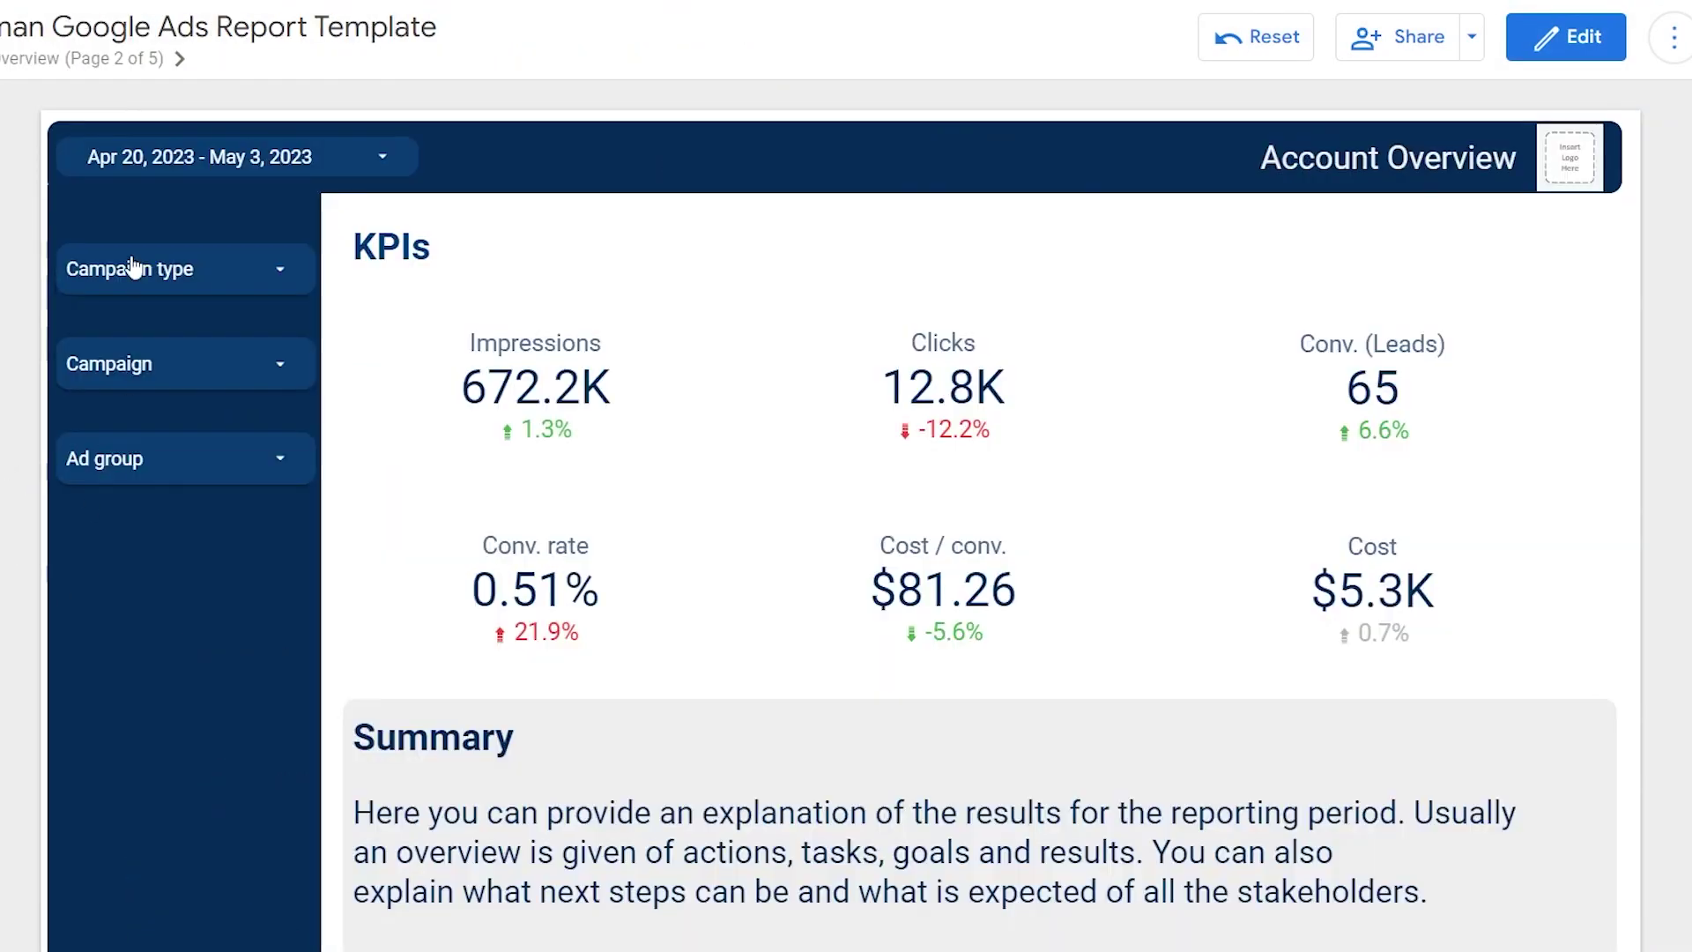
scroll(116, 189, down, 2)
scroll(113, 196, up, 2)
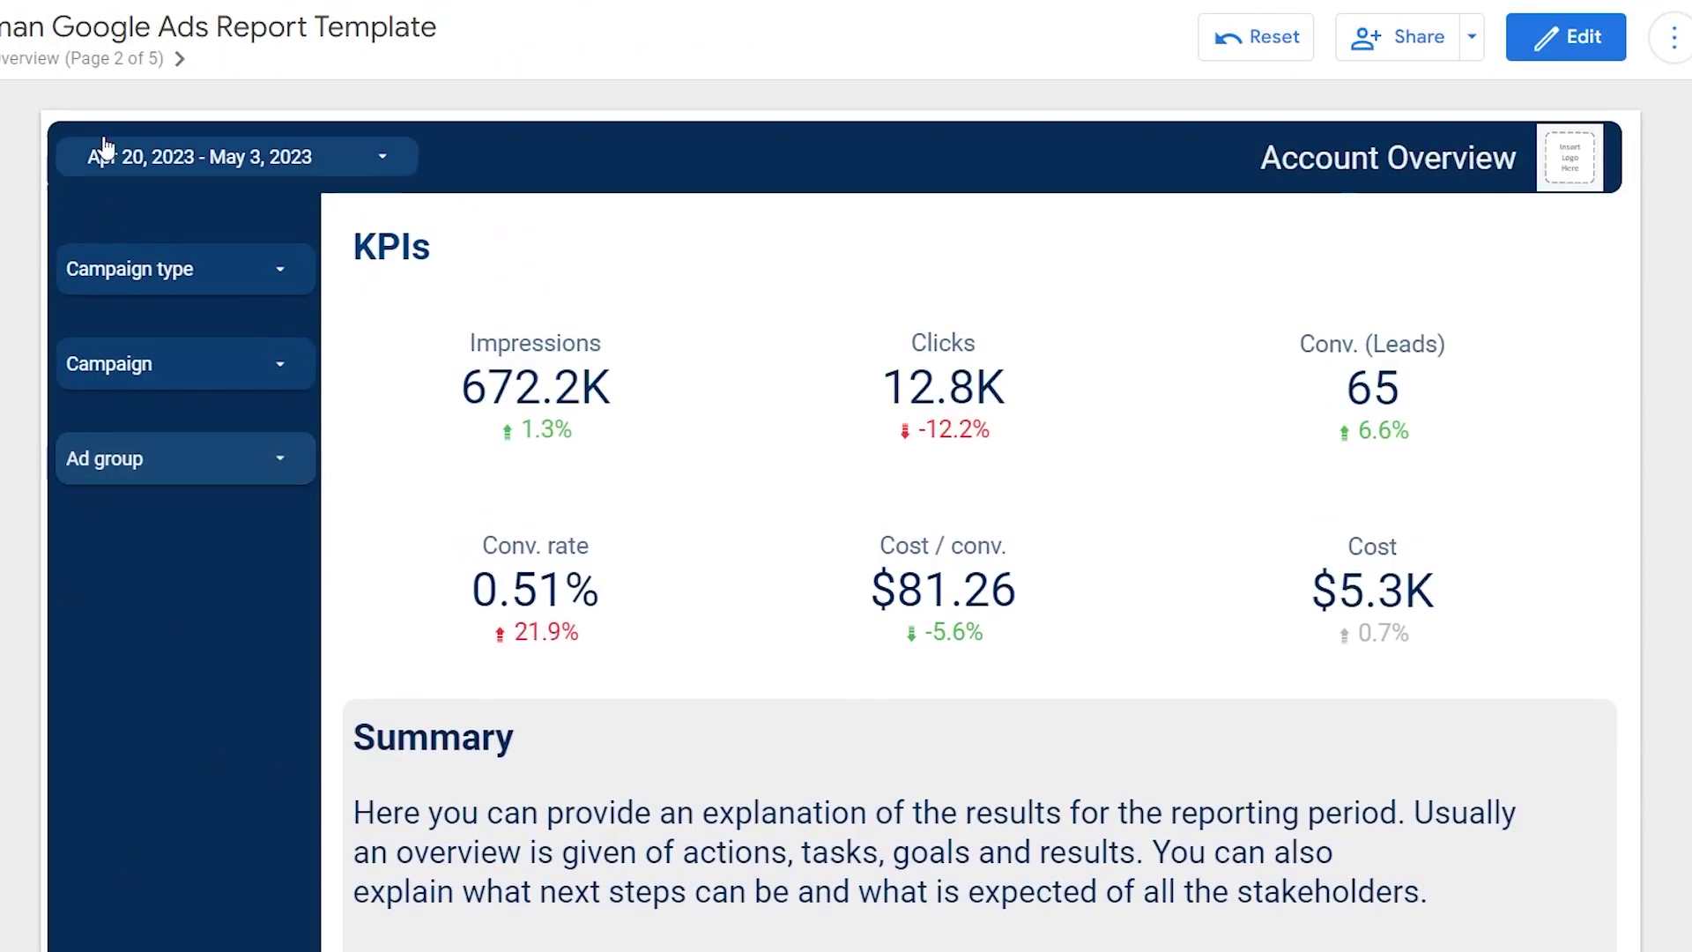
click(184, 61)
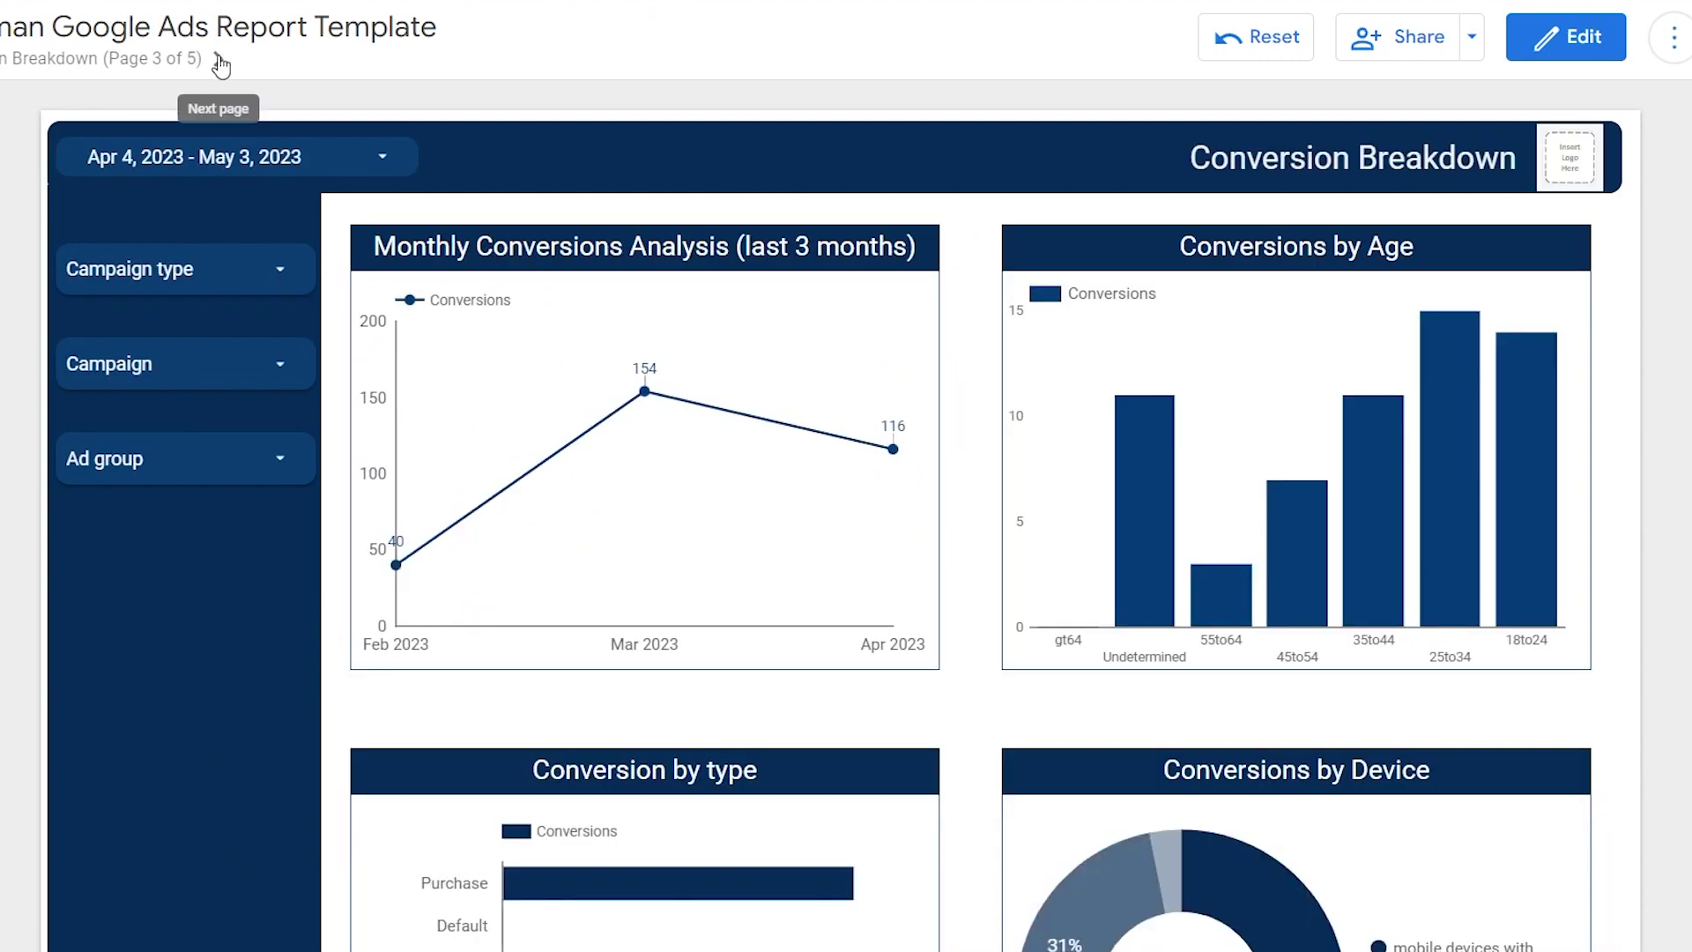
click(220, 61)
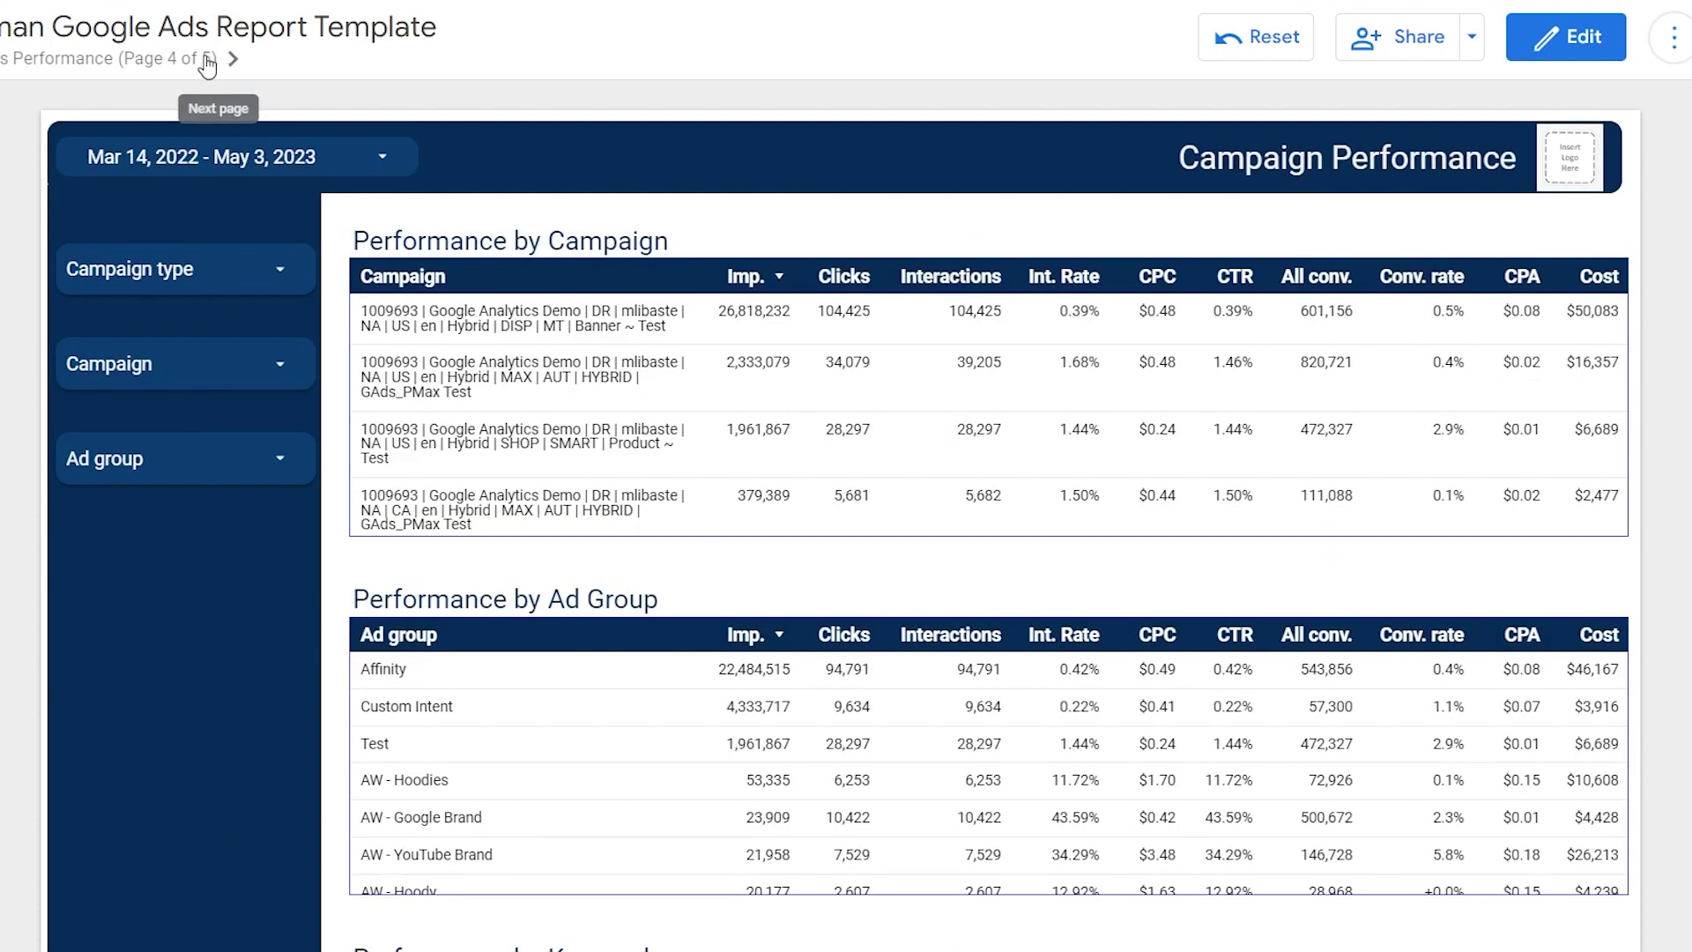
click(232, 58)
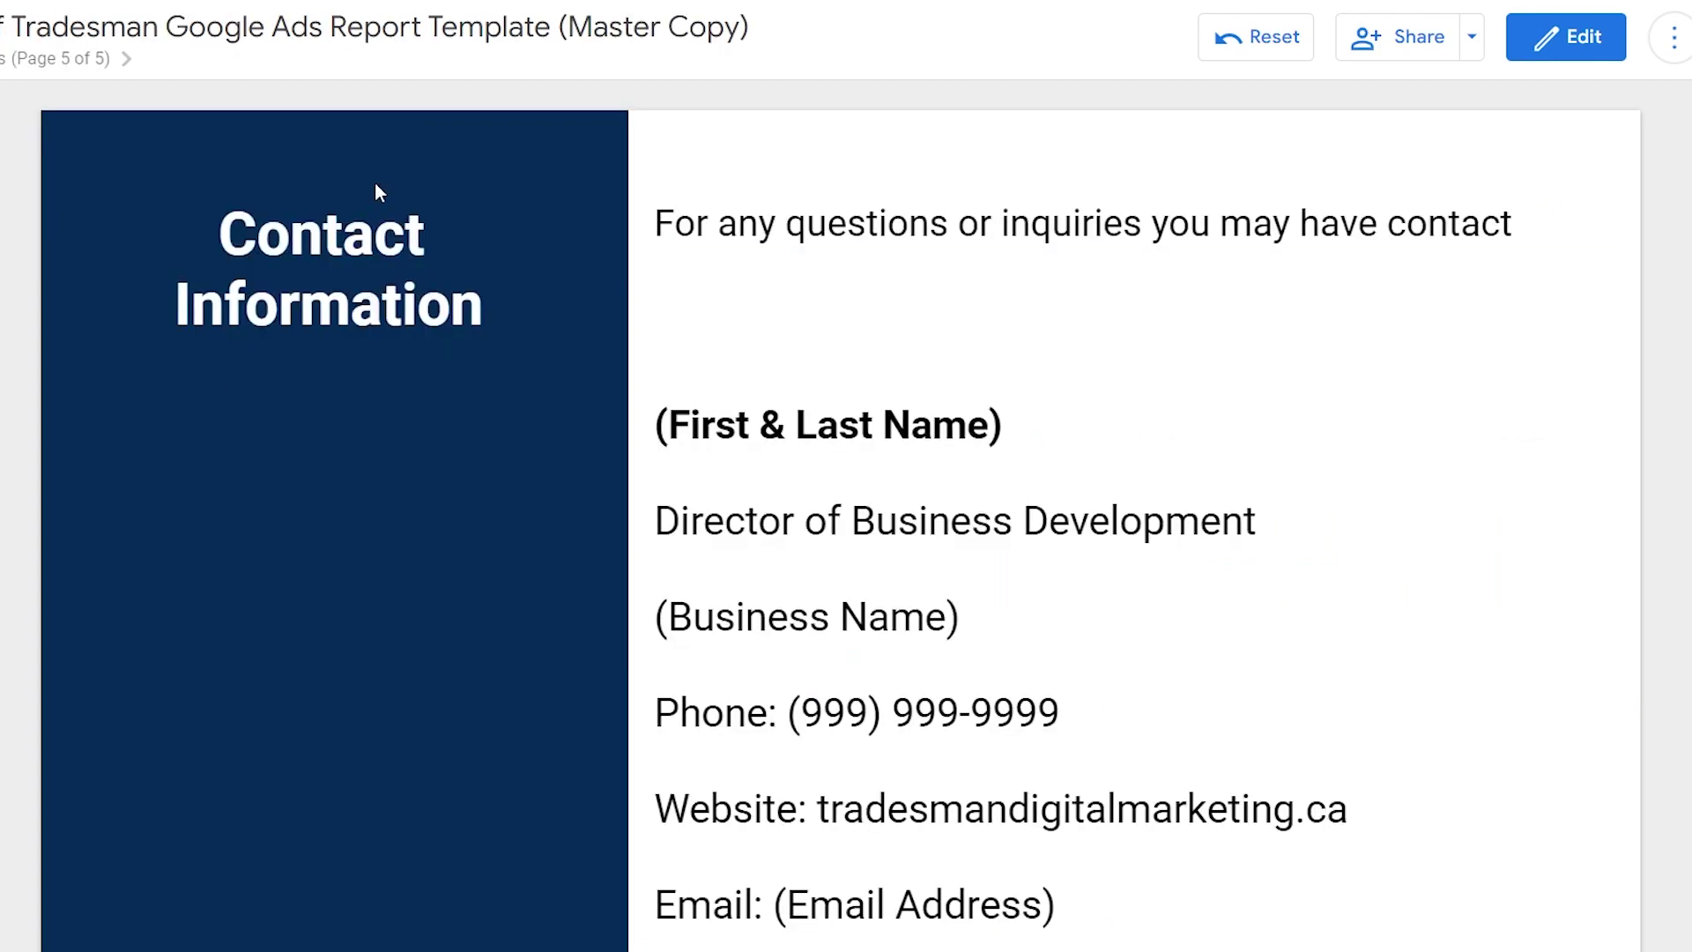
scroll(373, 181, down, 2)
scroll(374, 182, up, 2)
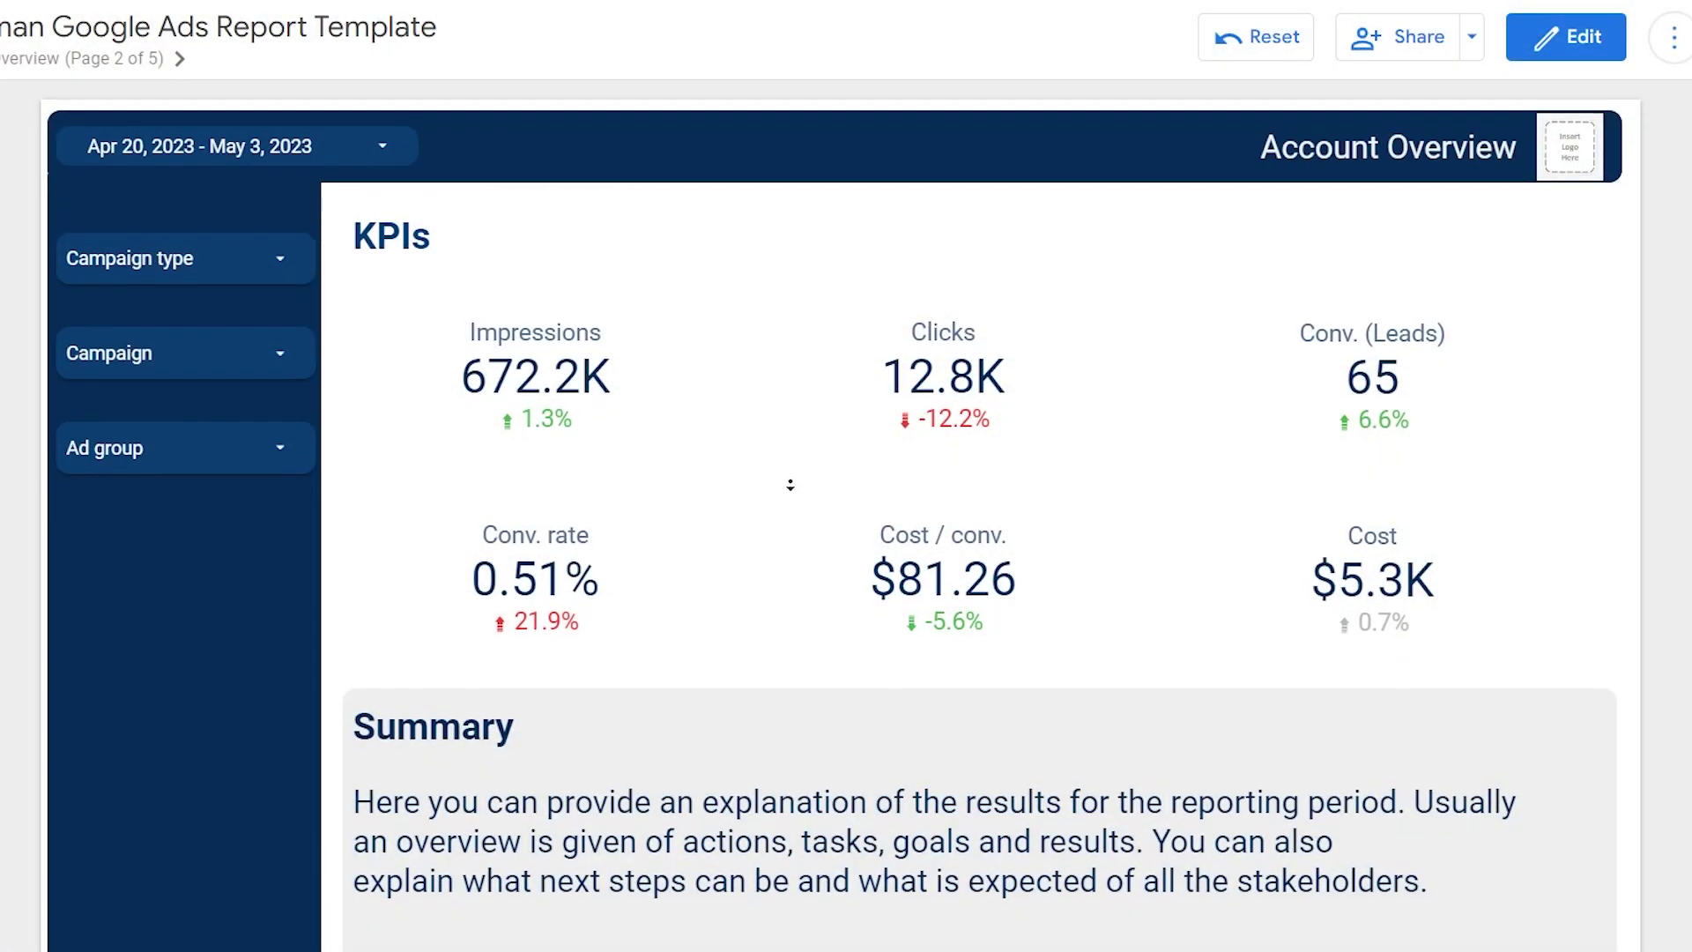
Examine the KPIs and summary on the Account Overview page and the charts on the Conversion Breakdown page.
scroll(791, 484, down, 2)
scroll(698, 510, up, 2)
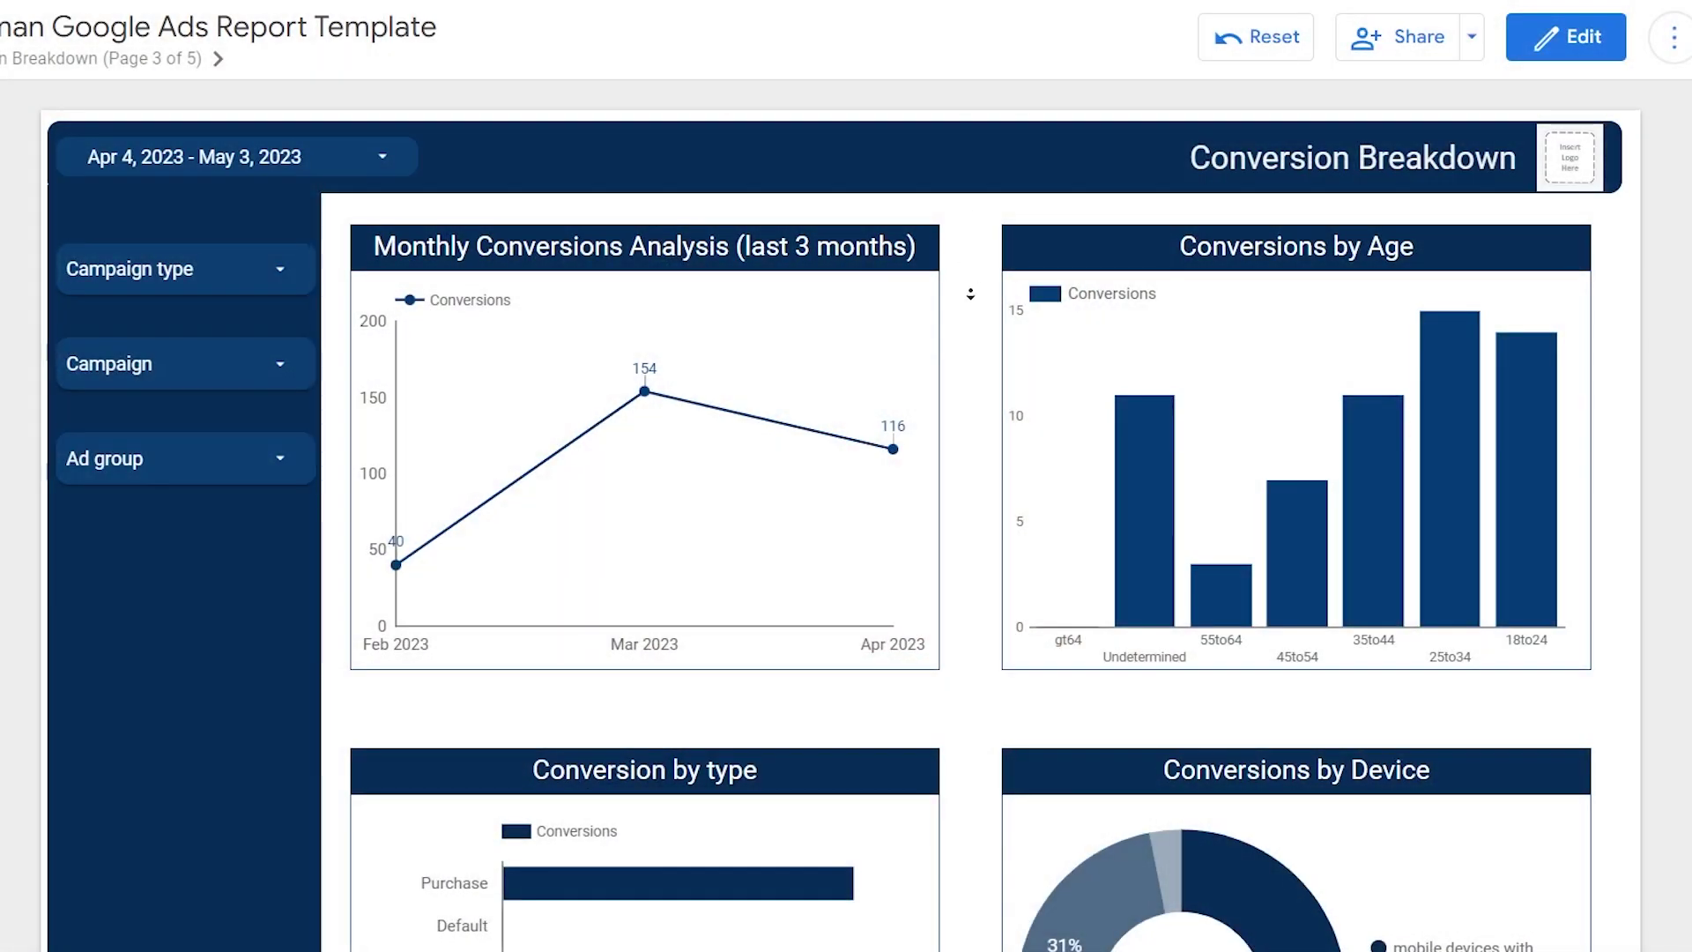
scroll(970, 294, down, 2)
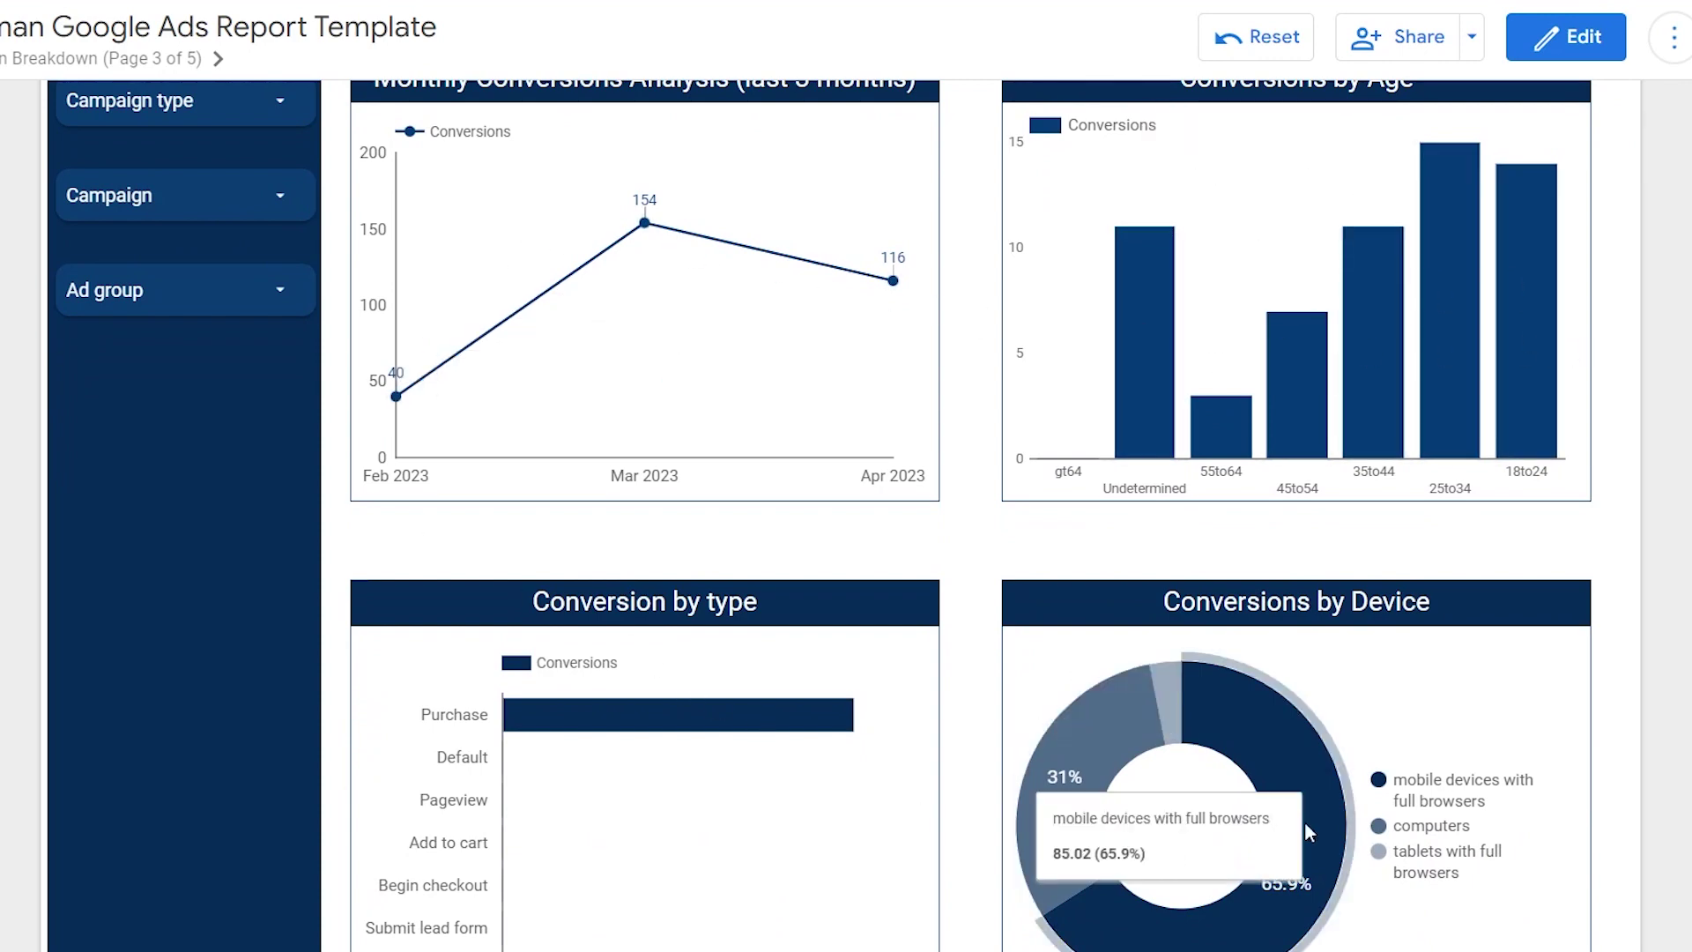
scroll(712, 465, down, 2)
scroll(736, 480, up, 4)
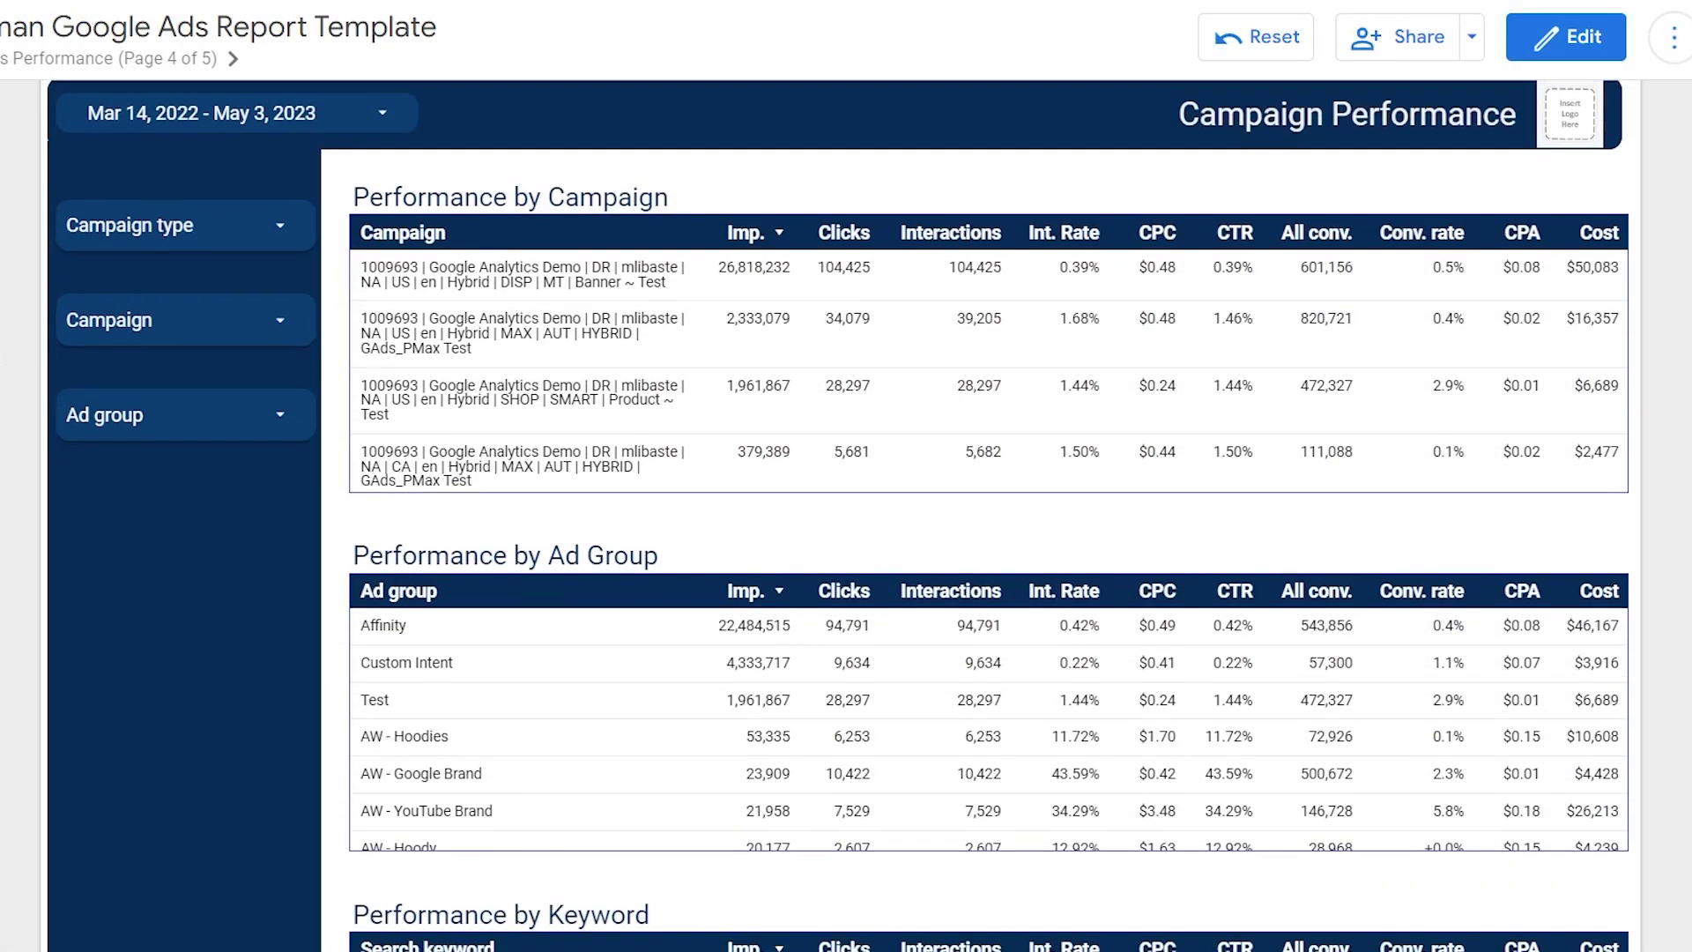
Examine the Campaign Performance page's tables by campaign, ad group and keyword.
scroll(10, 188, down, 3)
scroll(10, 187, up, 2)
scroll(661, 423, down, 5)
scroll(599, 696, down, 10)
scroll(580, 685, down, 5)
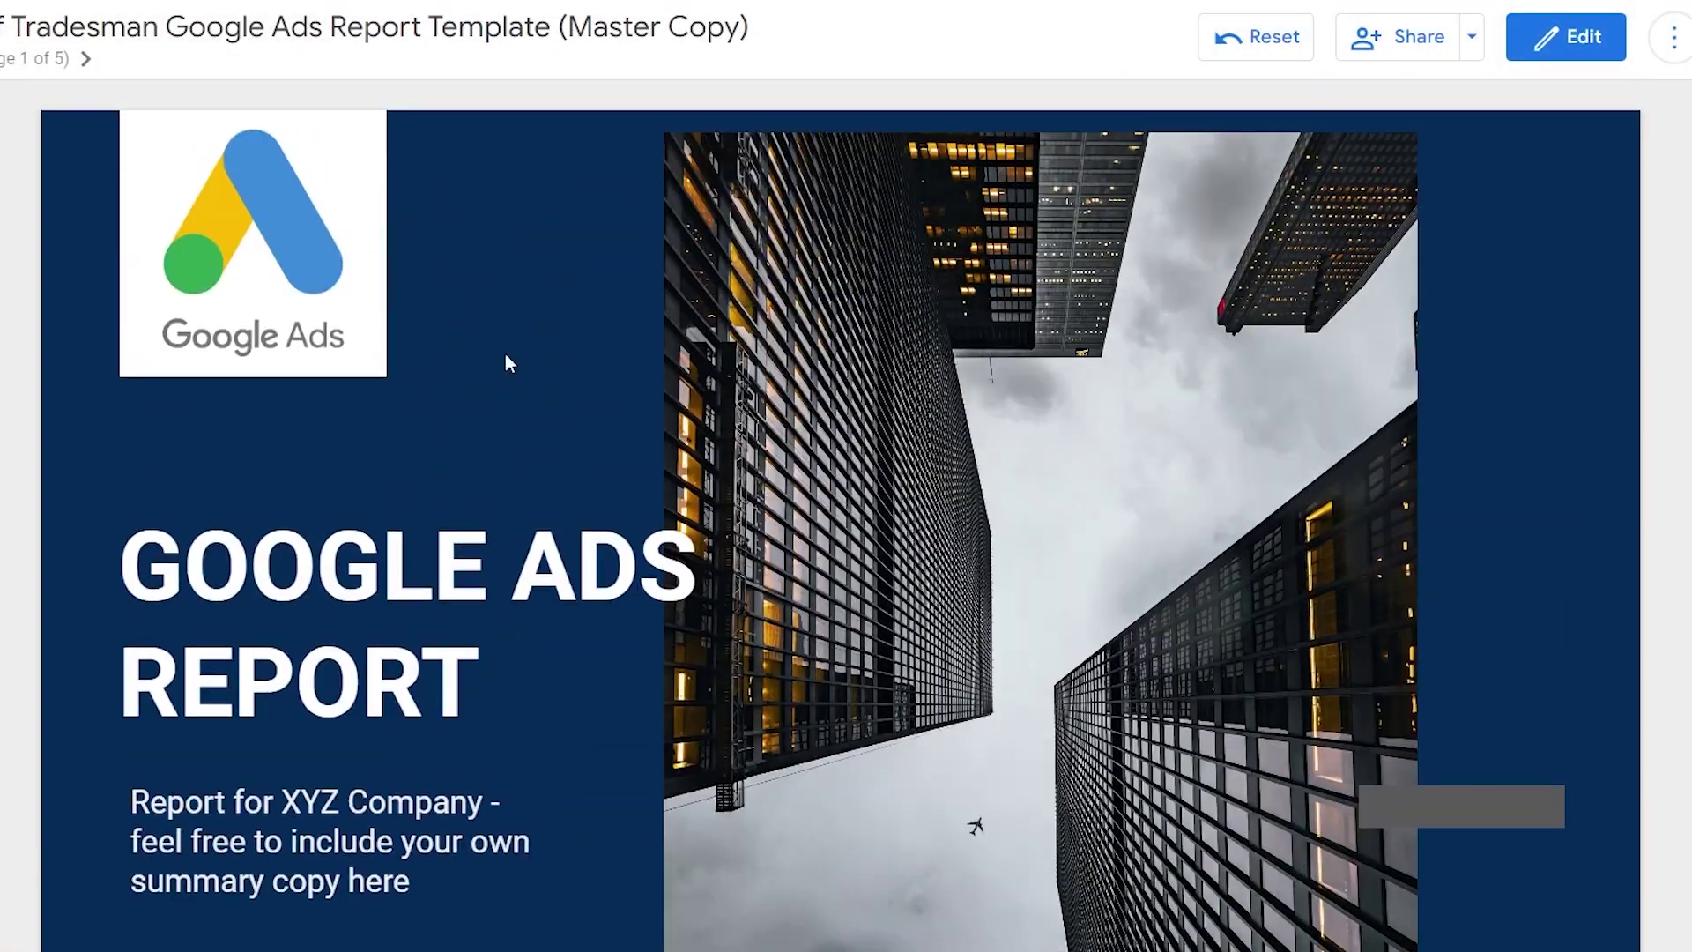
Go from the report's cover directly to the Contact Information page and look it over.
click(55, 63)
click(18, 388)
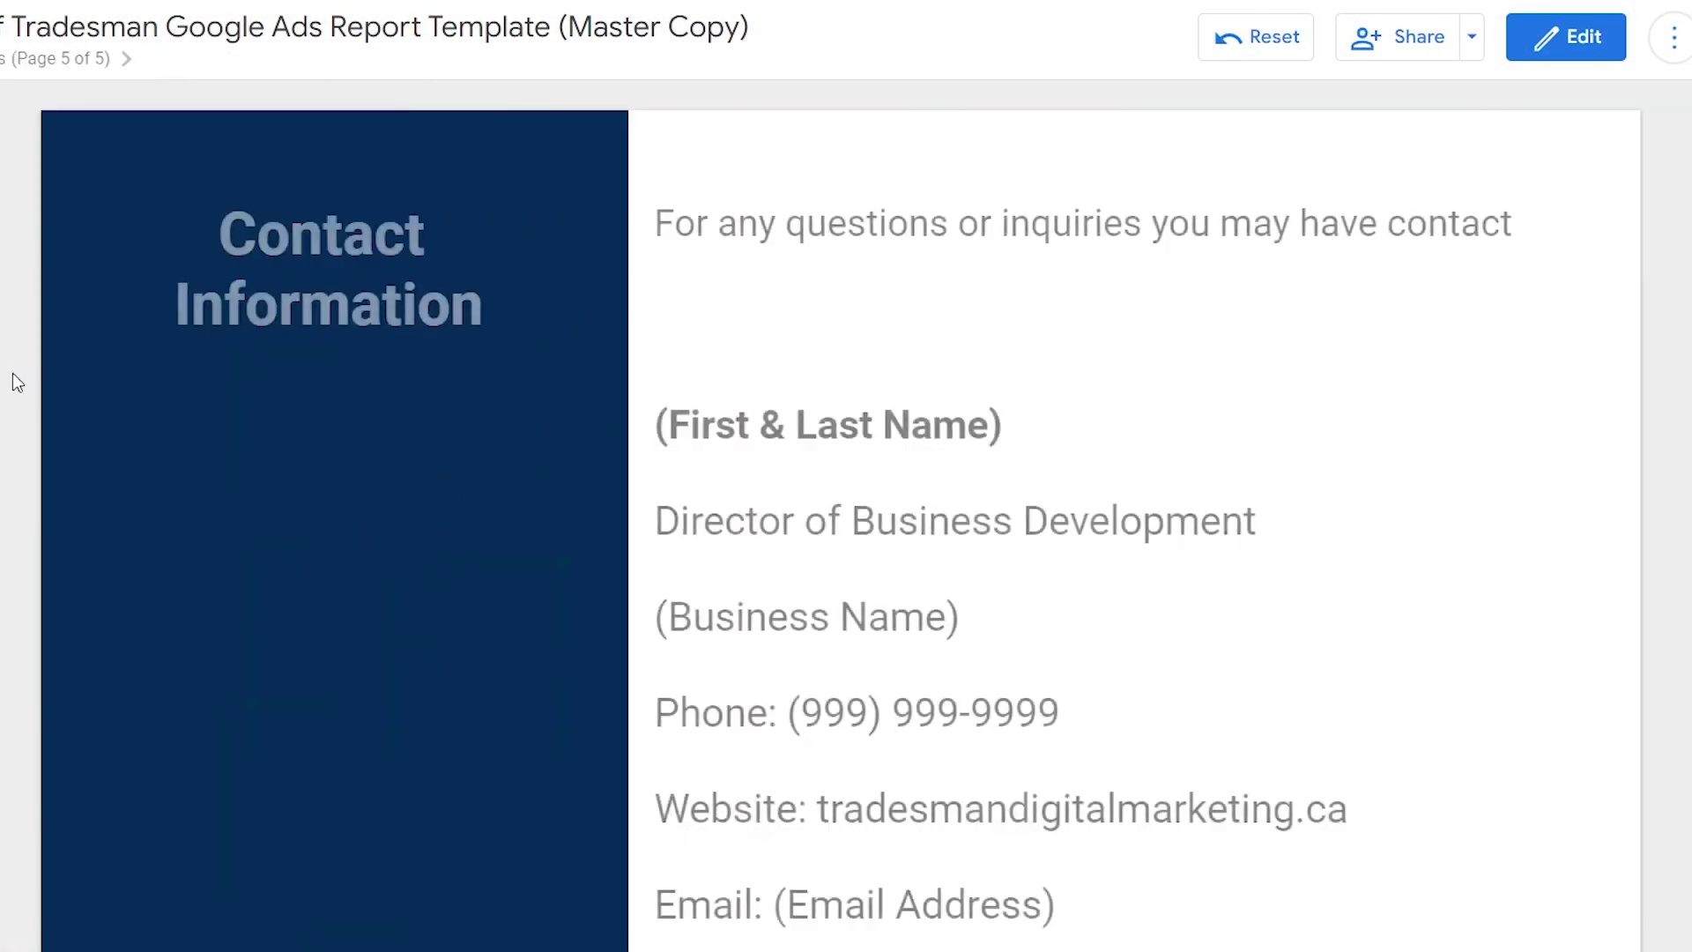
scroll(840, 398, down, 4)
scroll(839, 396, up, 4)
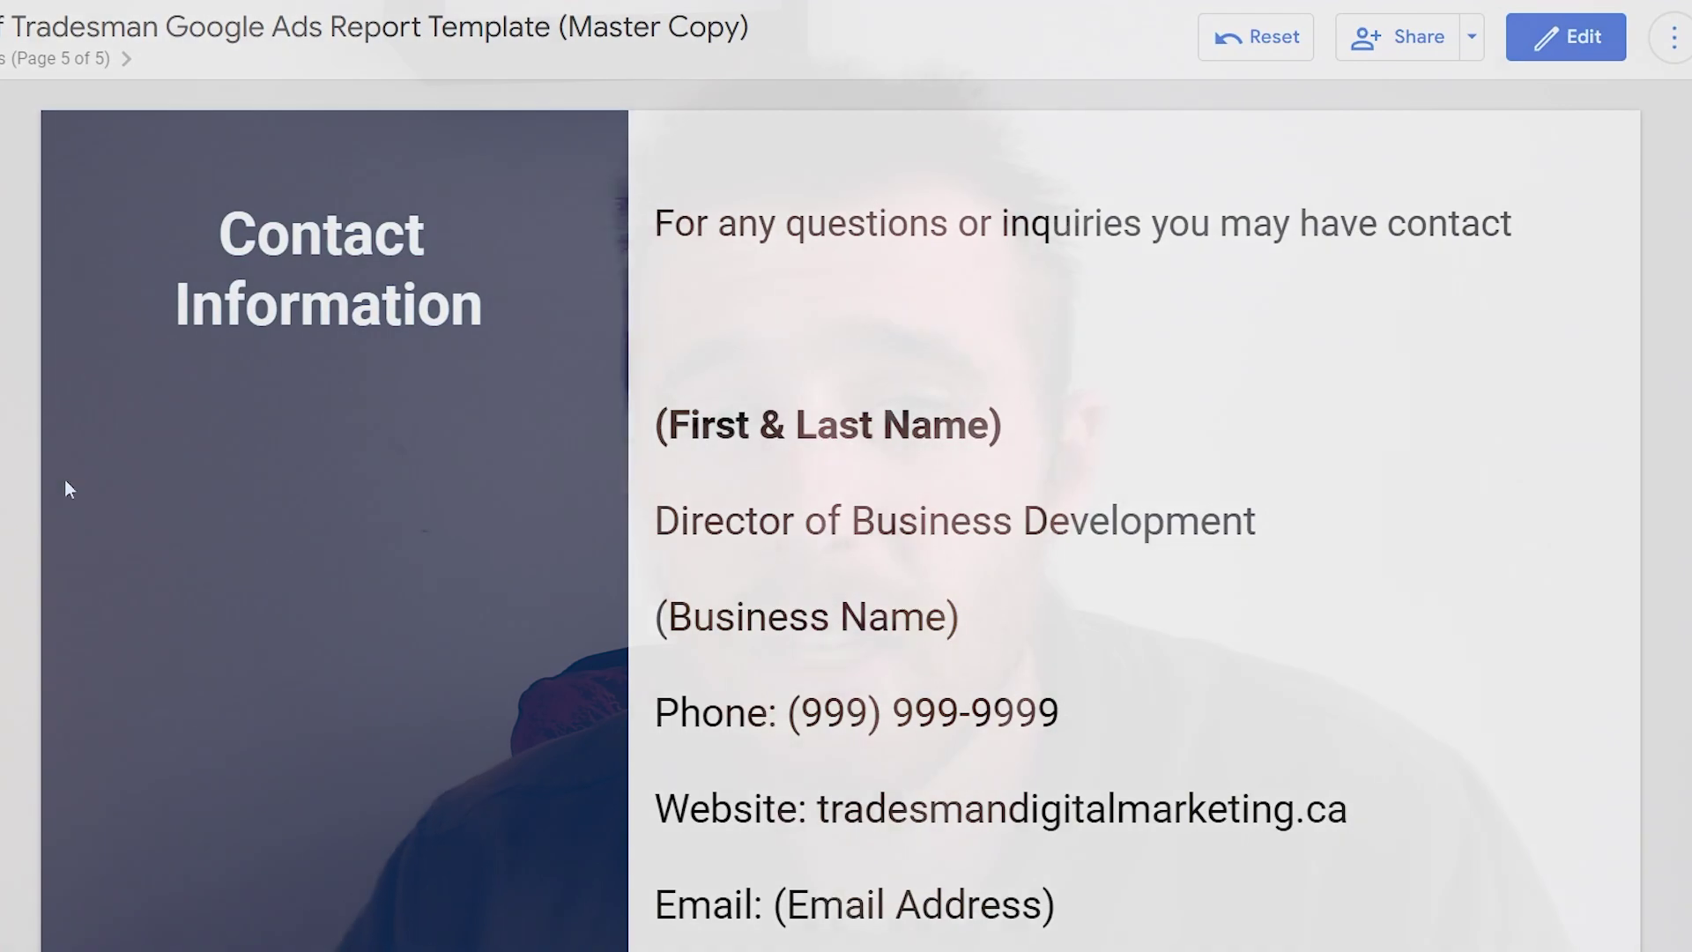